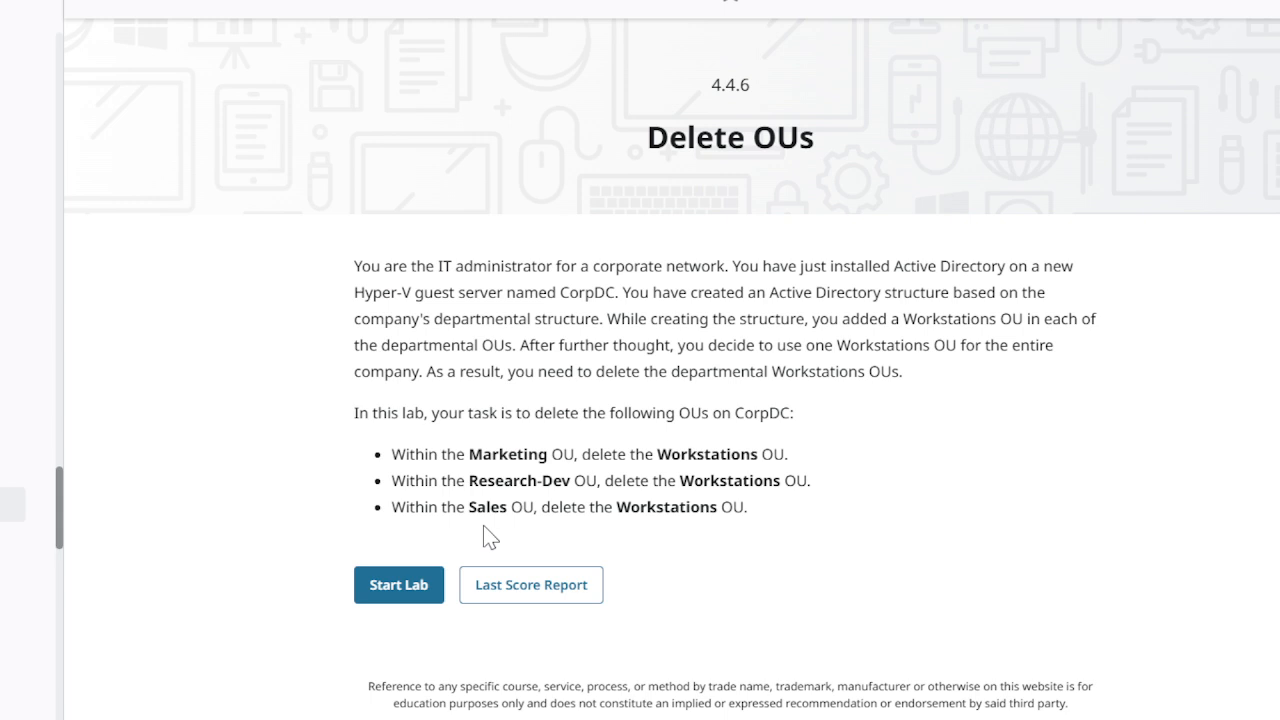
Start the Delete OUs lab and connect to the CorpDC virtual machine on CORPSERVER in a maximized window.
click(418, 590)
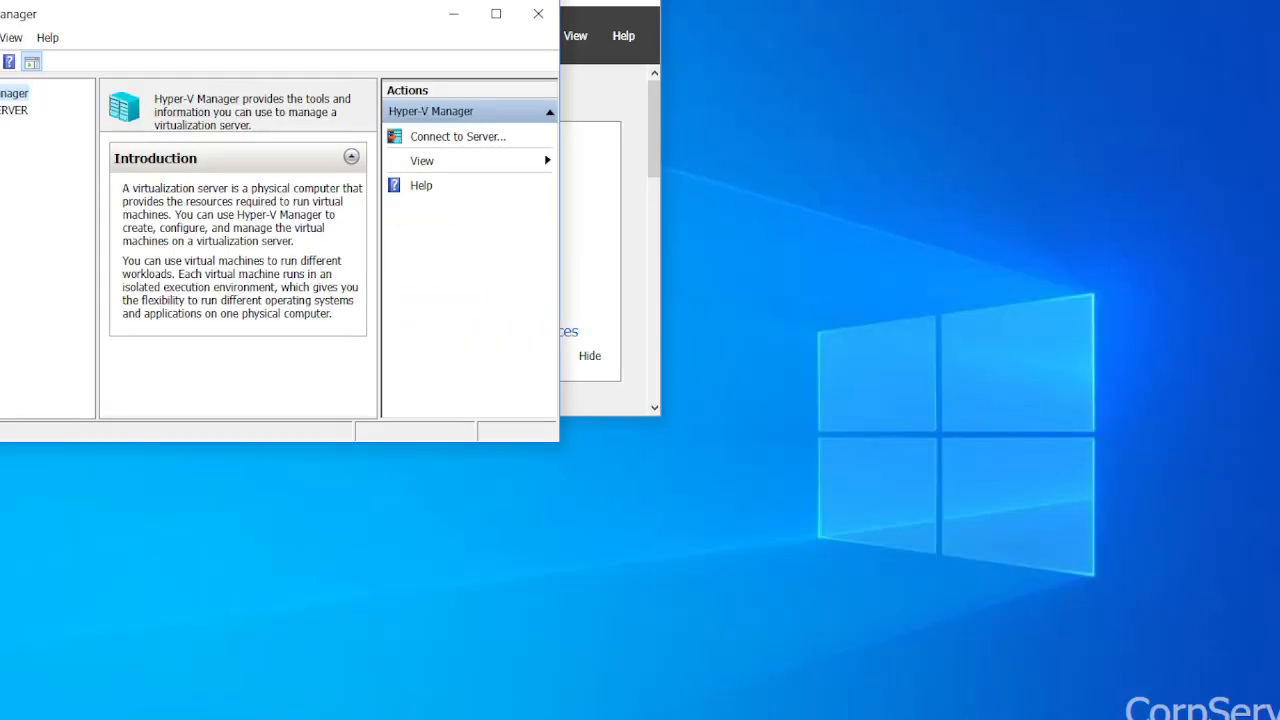
click(17, 110)
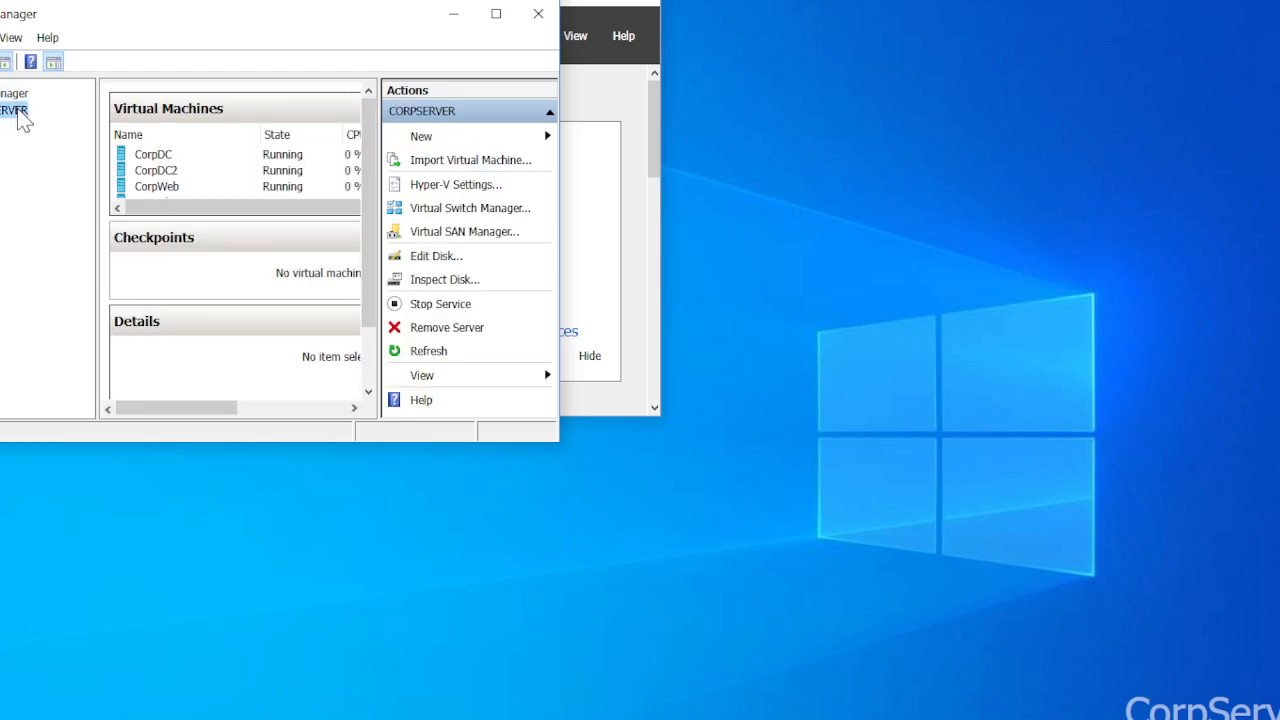
click(497, 14)
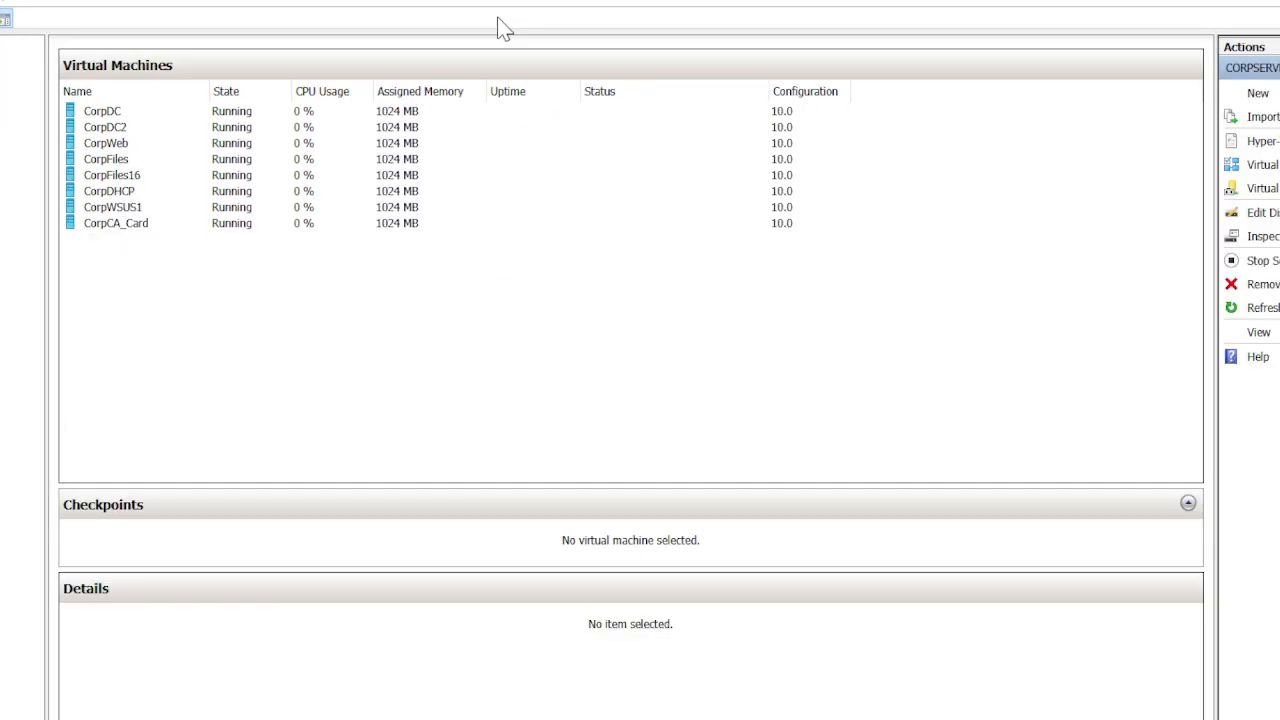
click(150, 118)
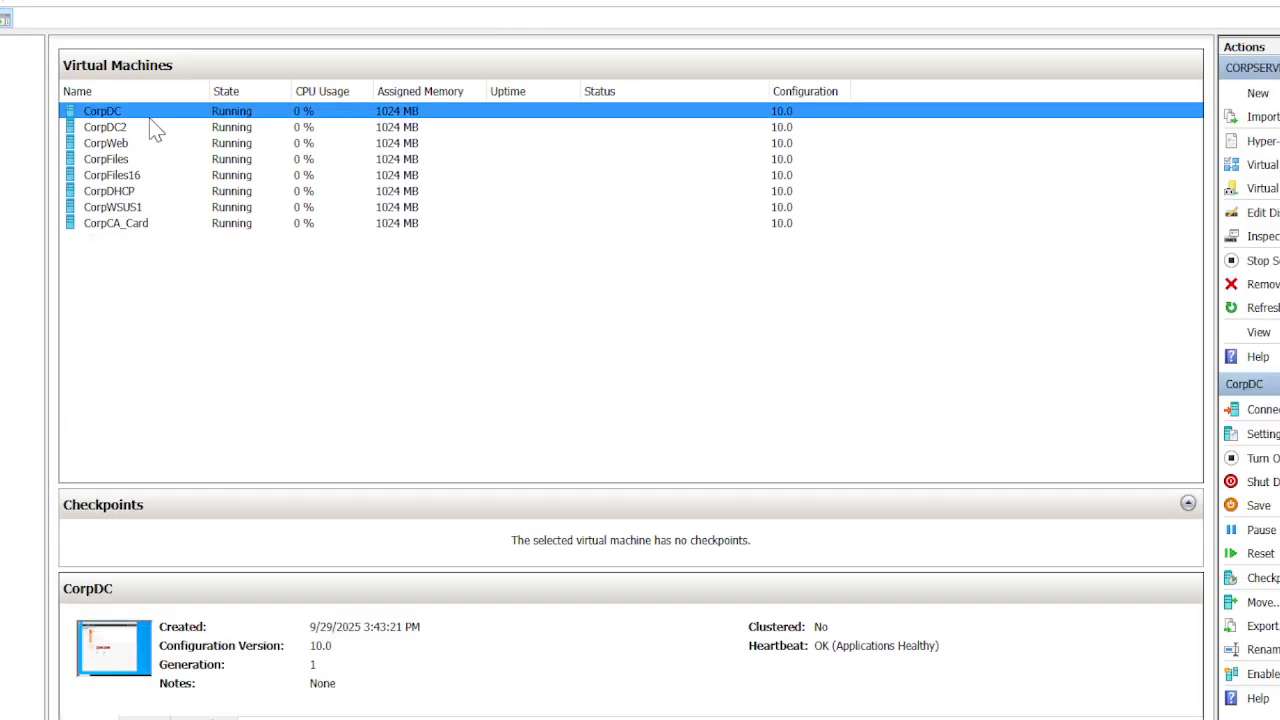
double_click(150, 118)
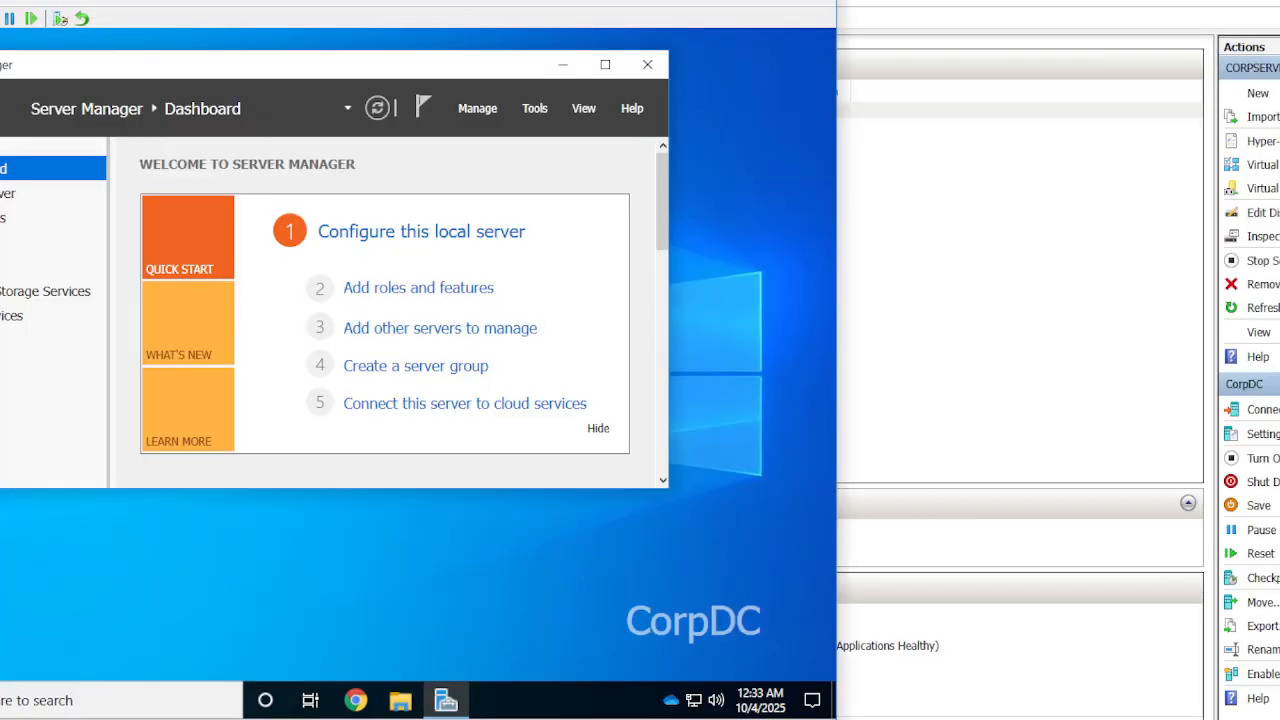
click(767, 1)
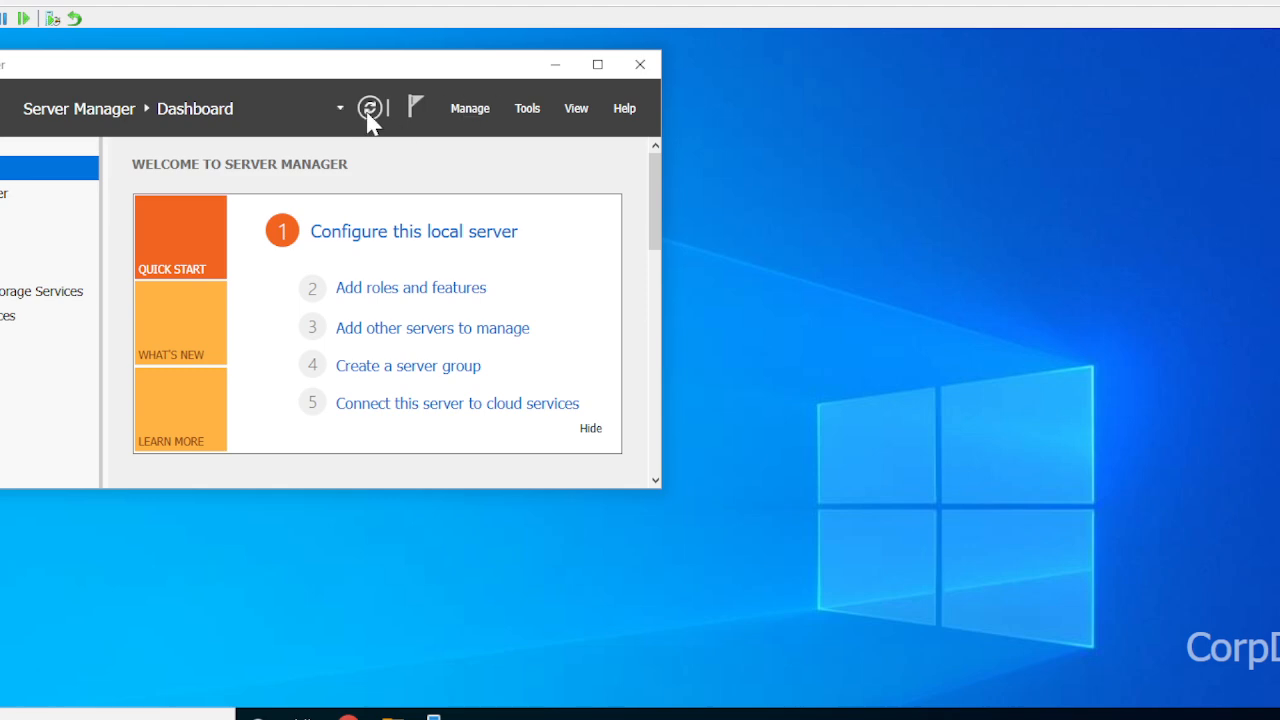
Open Active Directory Users and Computers on CorpDC and maximize its window.
click(528, 109)
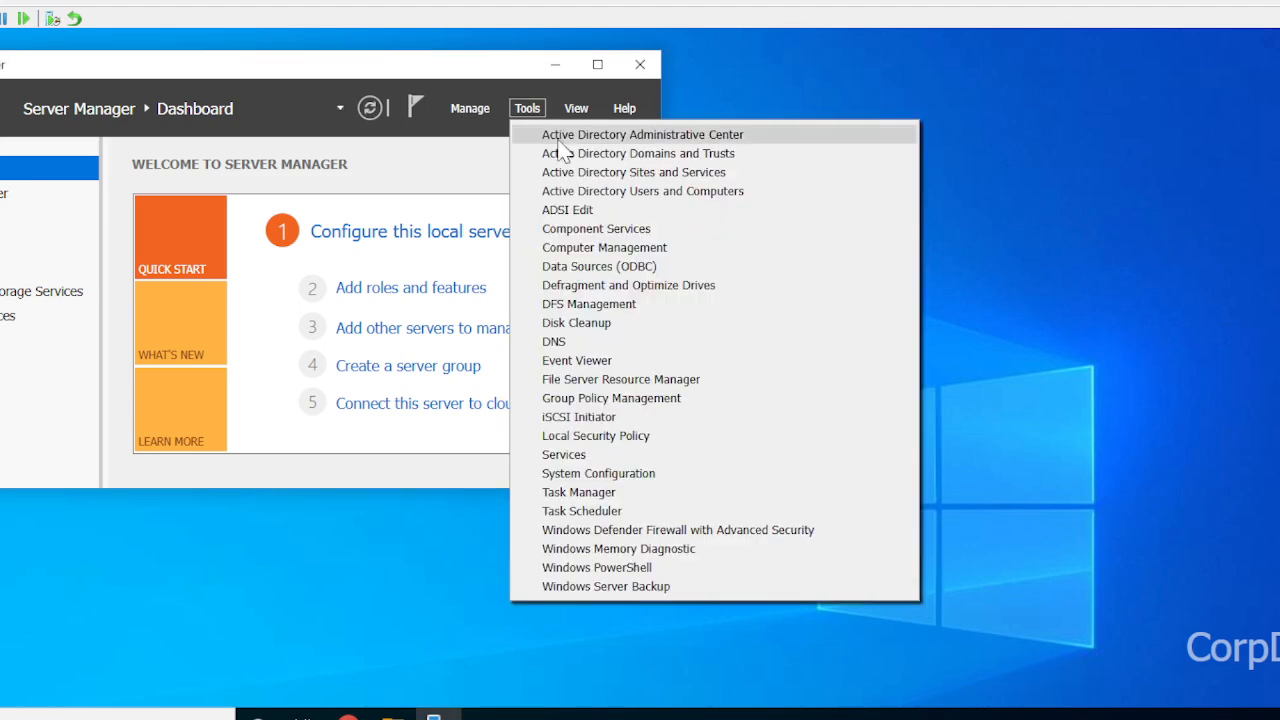
click(623, 196)
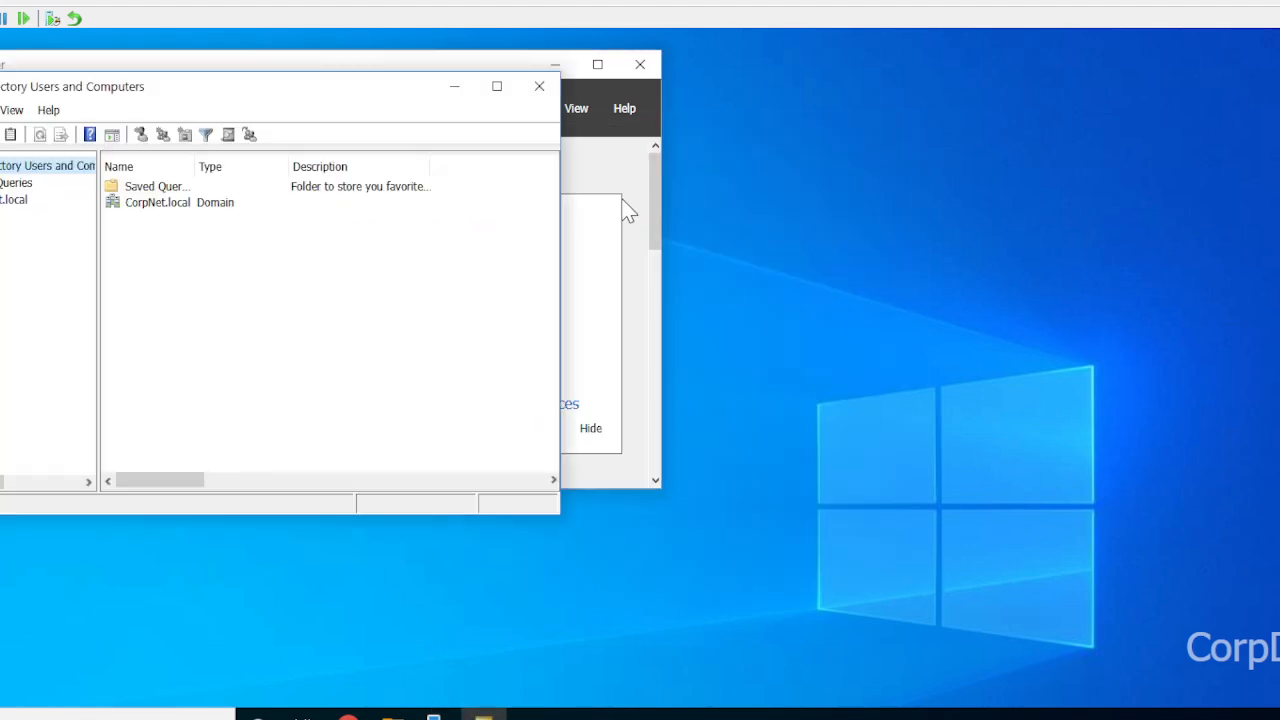
click(503, 88)
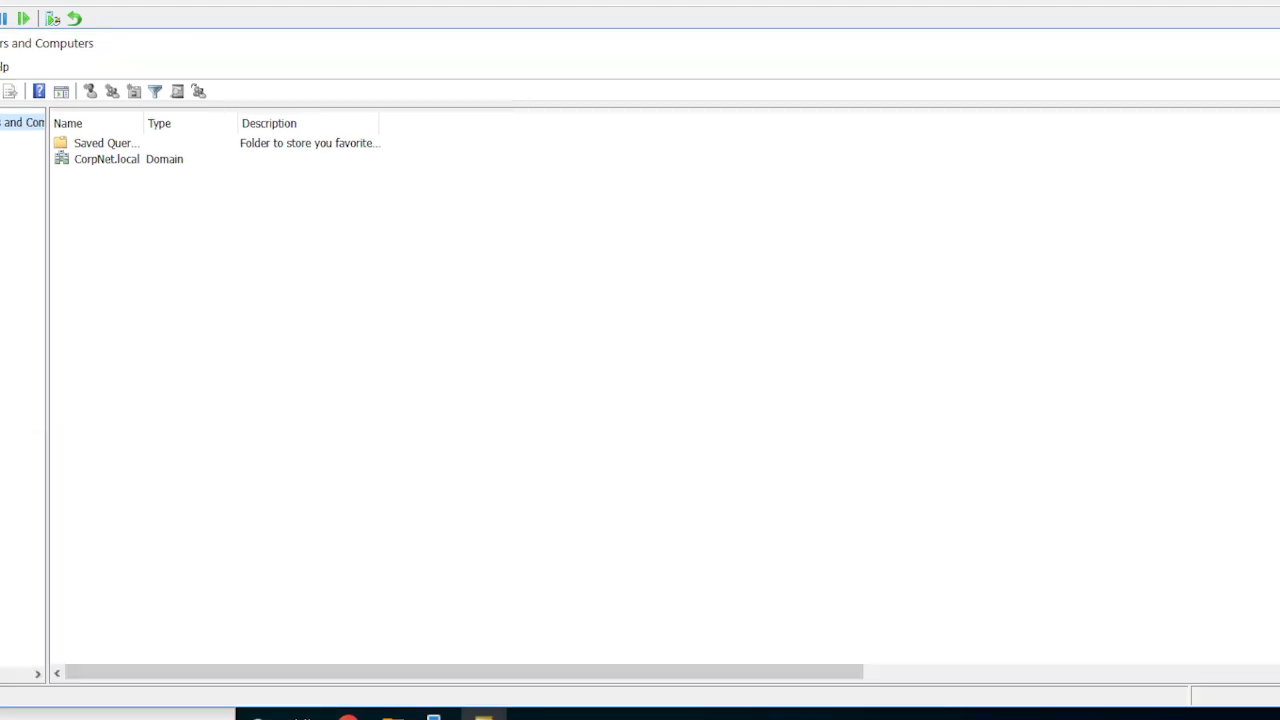
Expand the CorpNet.local domain and turn on the Advanced Features view.
double_click(1, 156)
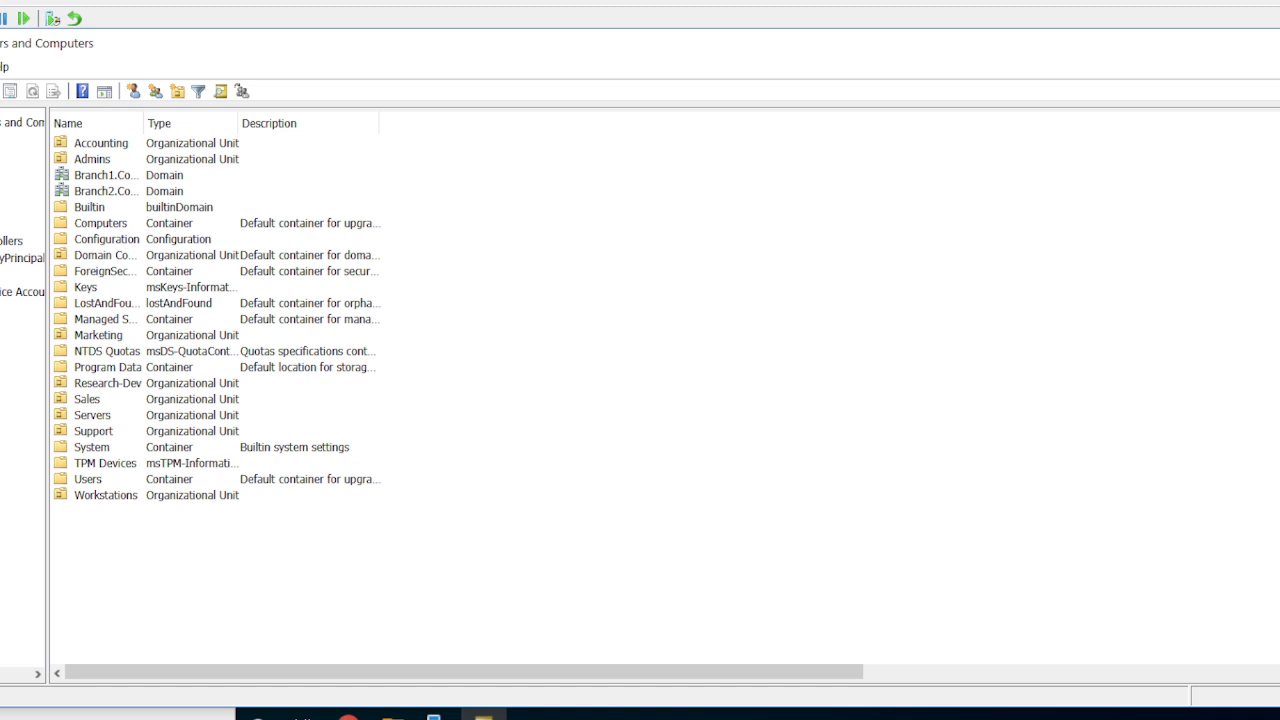
right_click(0, 155)
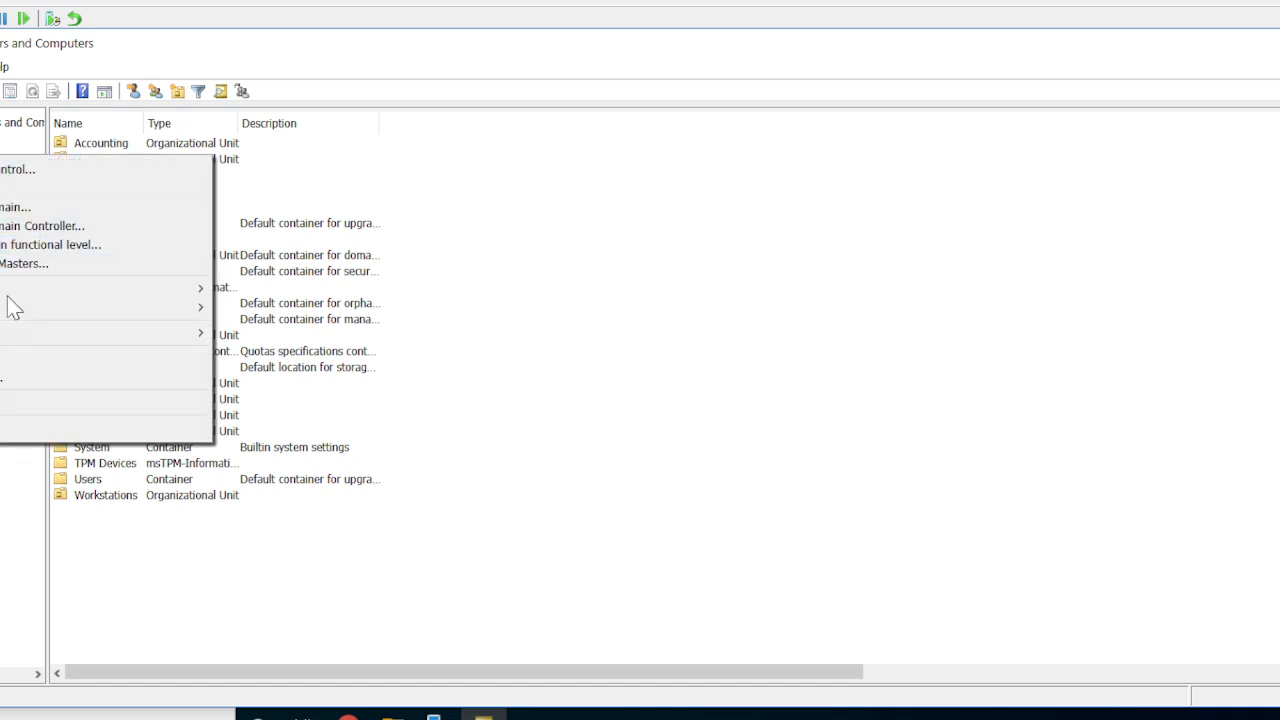
mouse_move(9, 340)
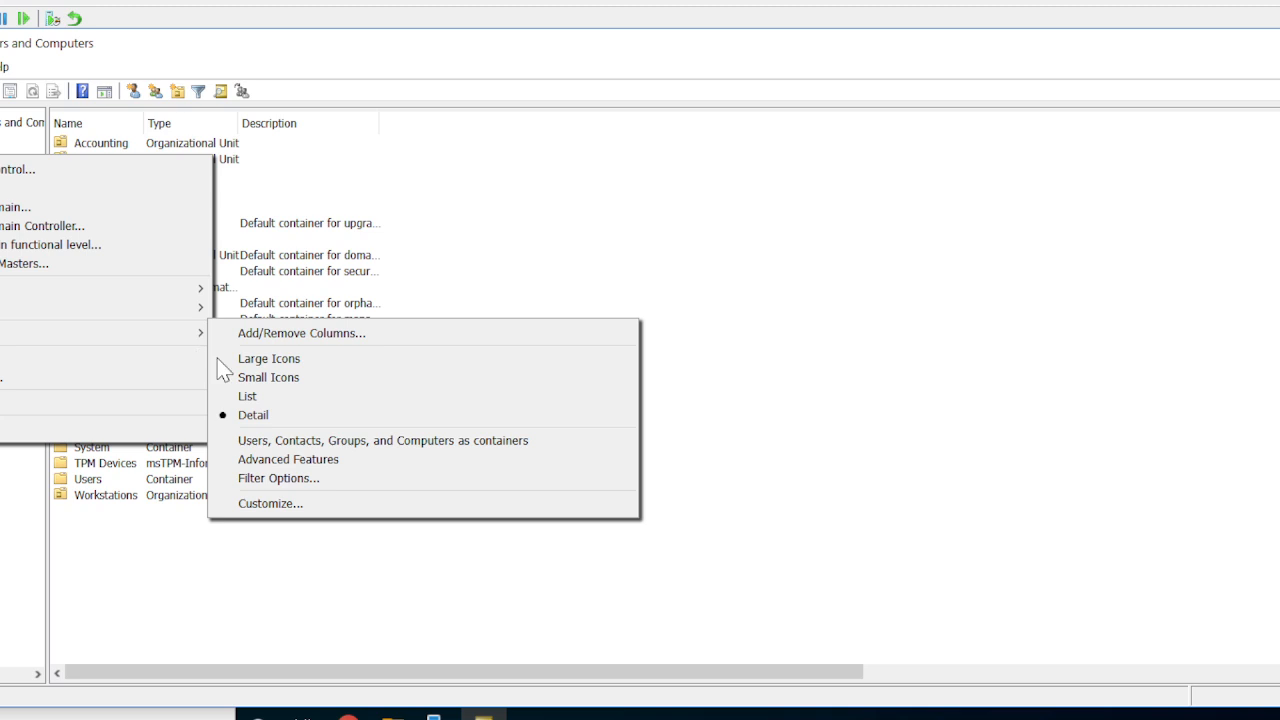
click(336, 466)
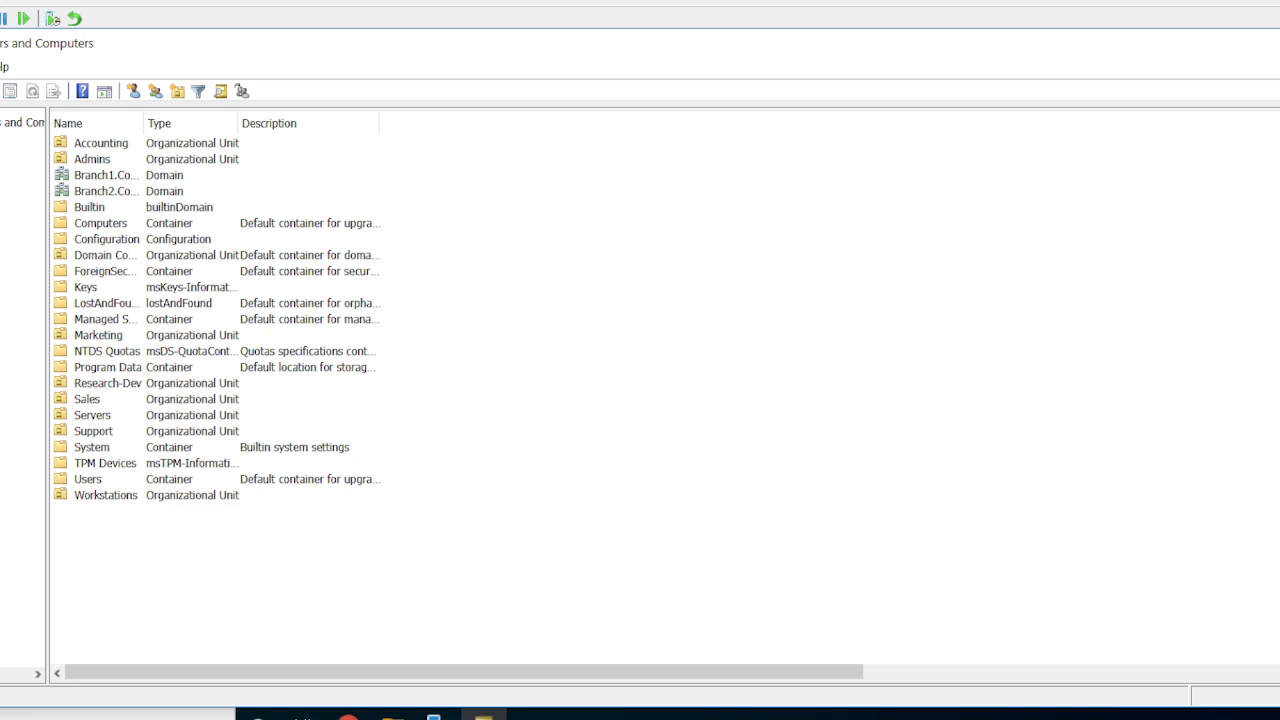
Turn off protection from accidental deletion for the Workstations OU within the Marketing OU.
click(0, 156)
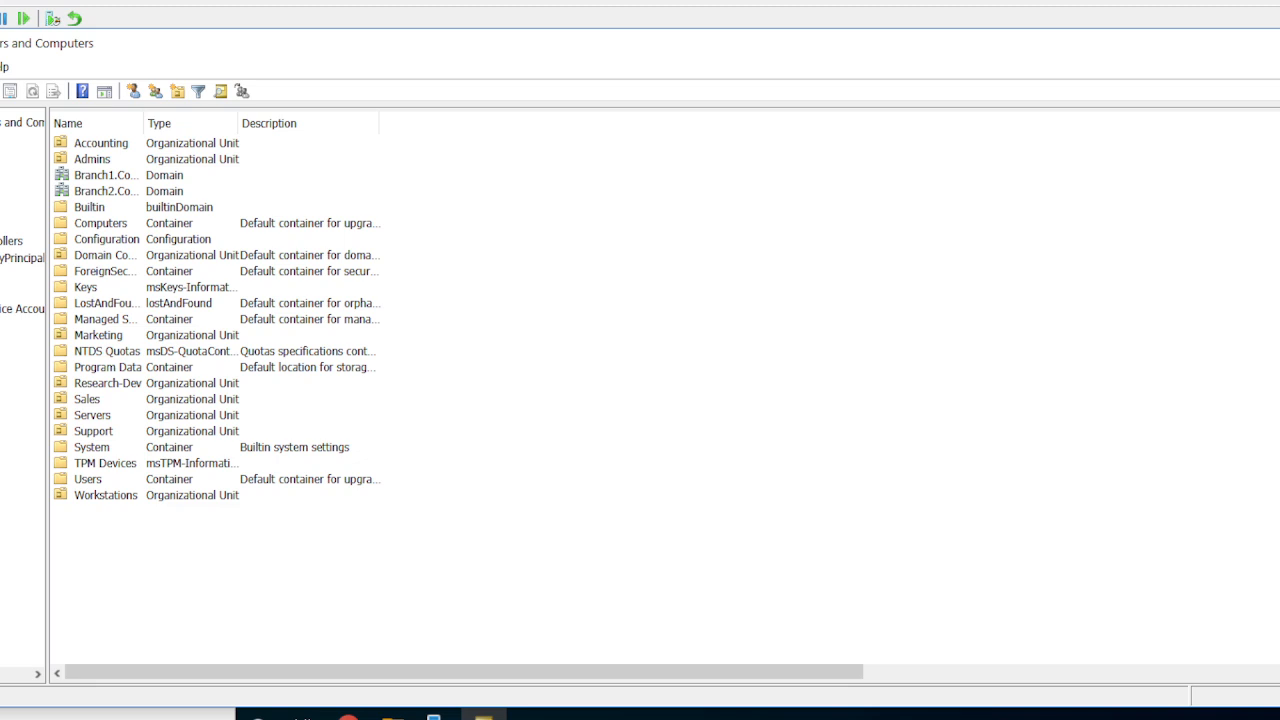
double_click(0, 326)
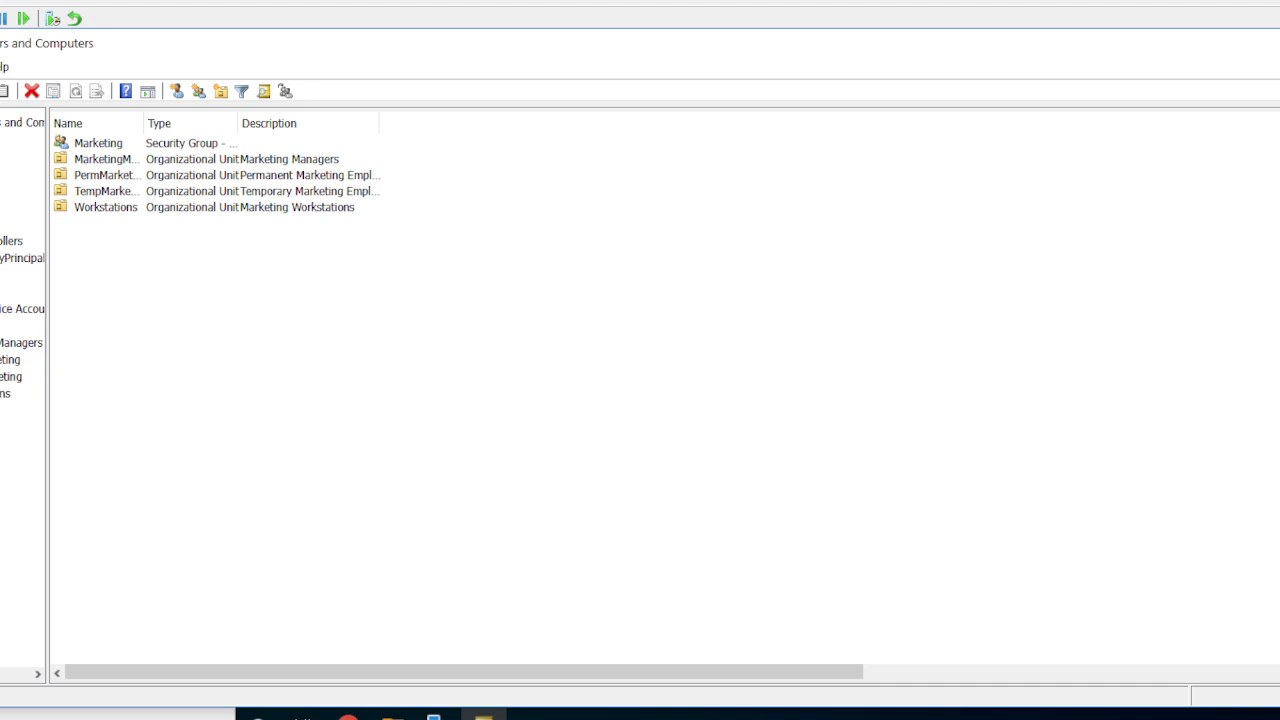
click(3, 393)
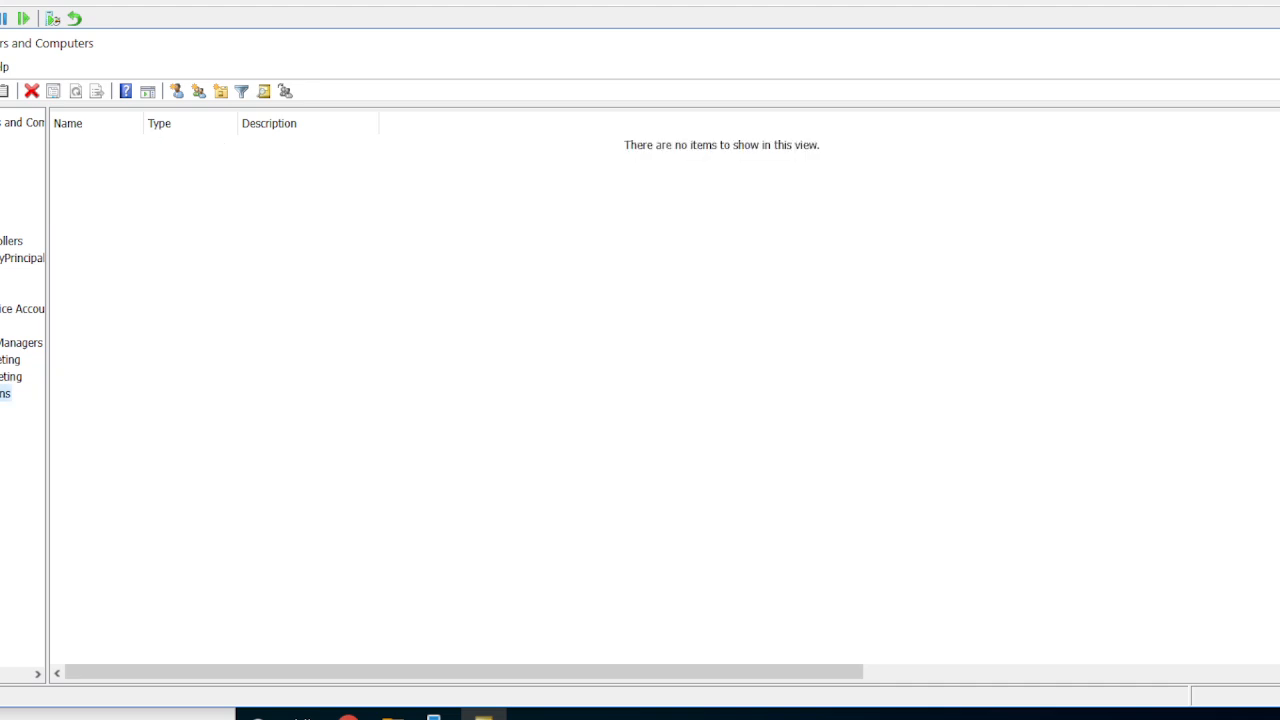
right_click(3, 393)
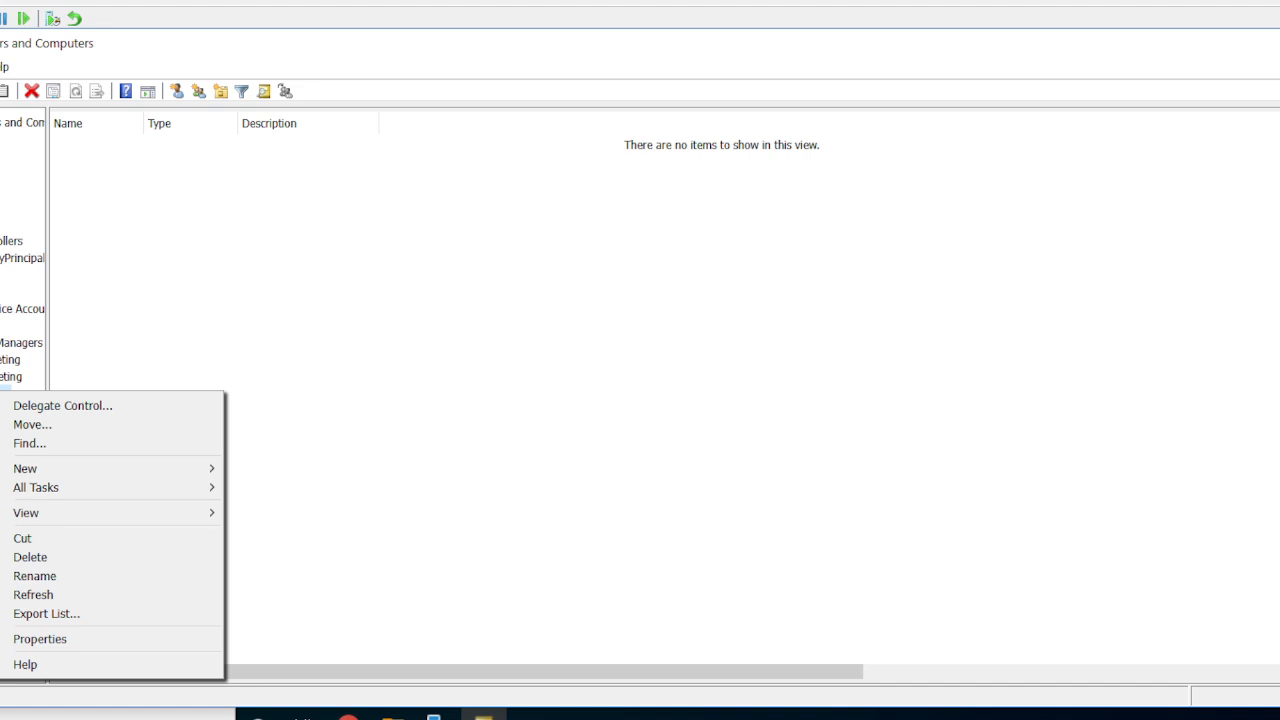
click(101, 638)
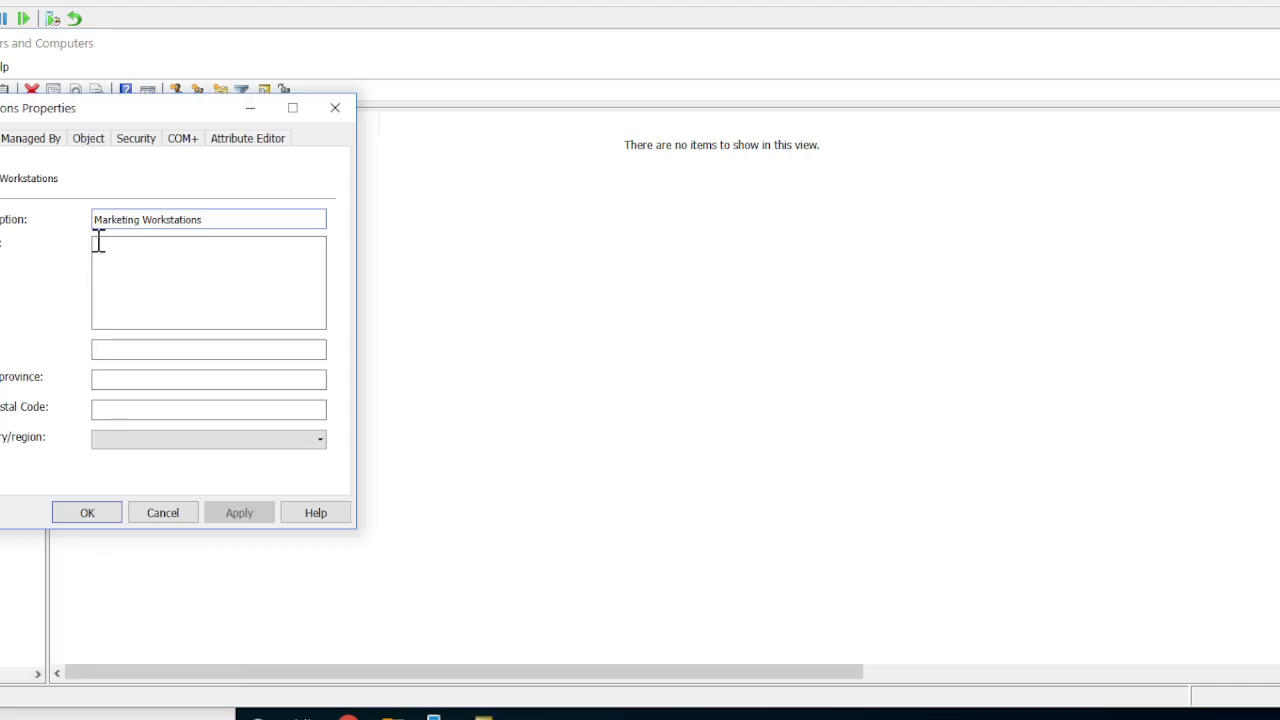
click(96, 143)
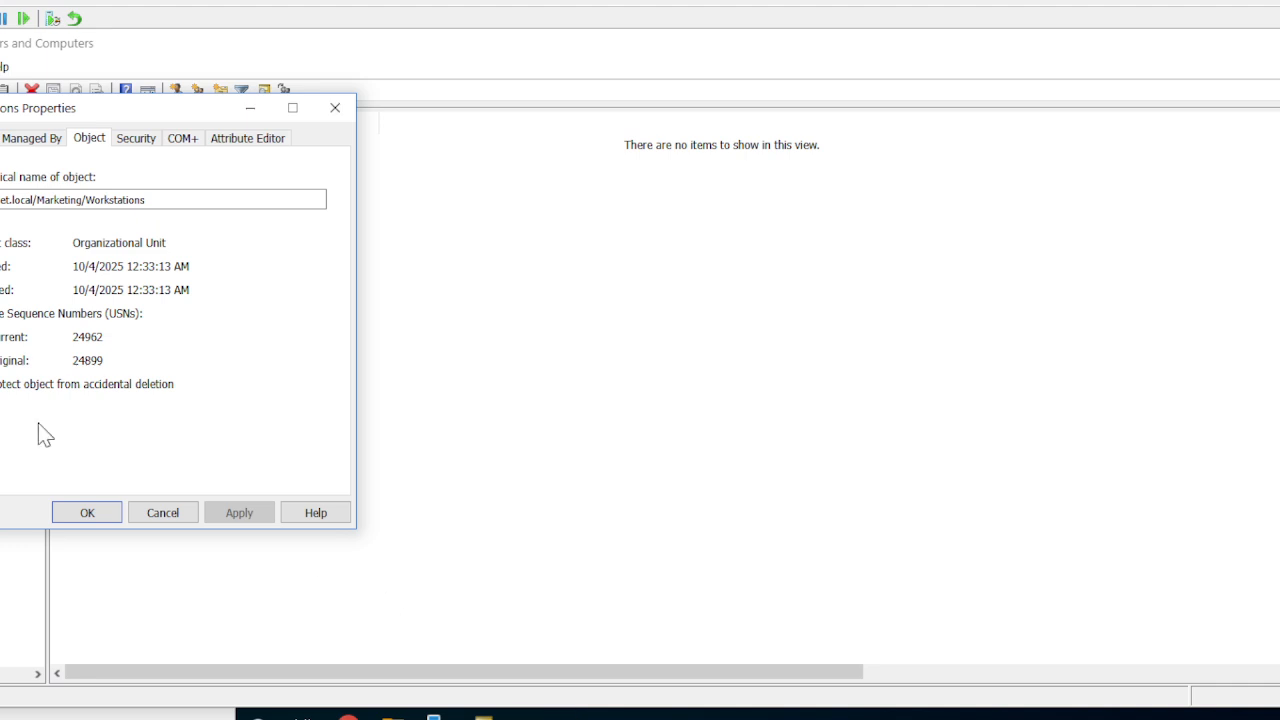
click(1, 384)
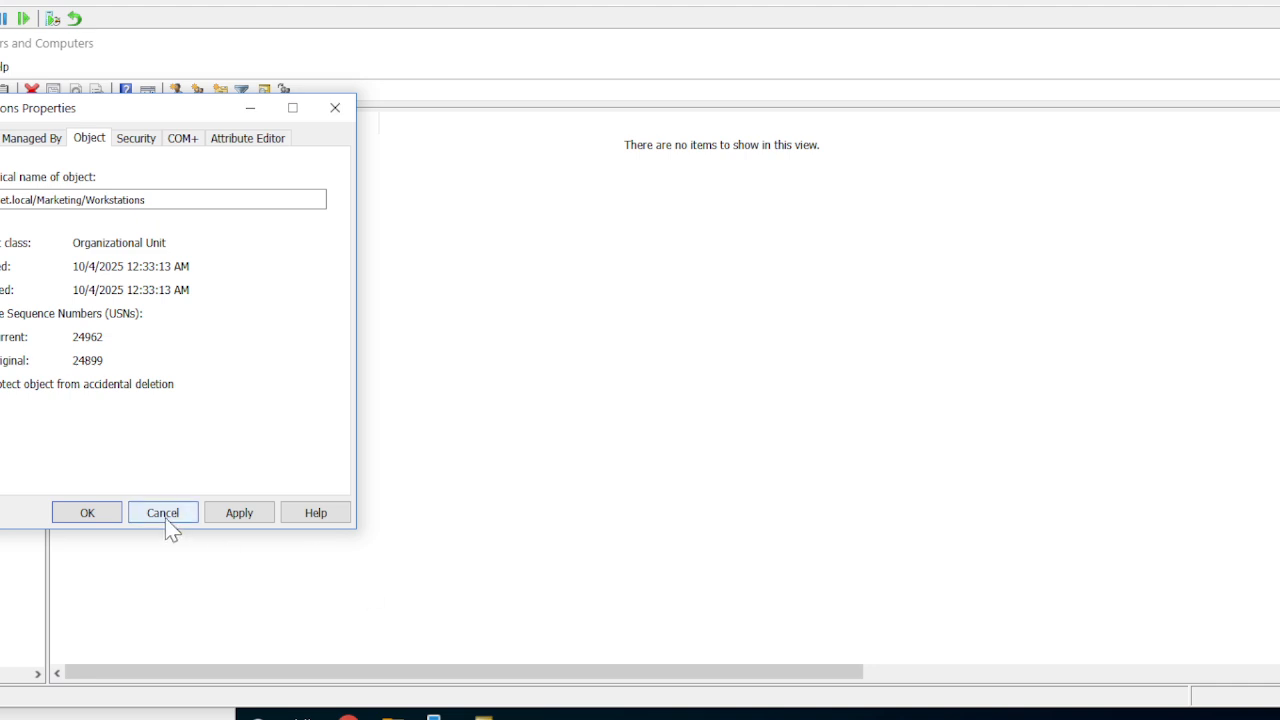
click(88, 513)
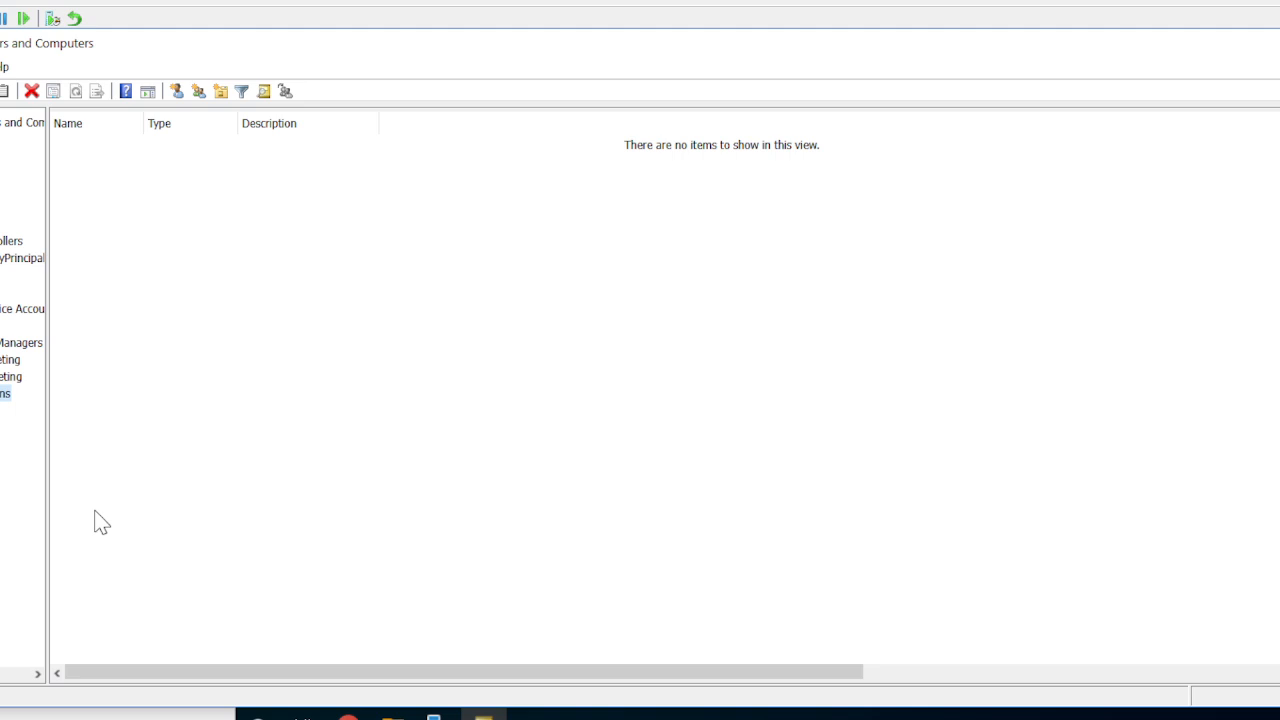
Delete the Workstations OU from the Marketing OU.
right_click(3, 394)
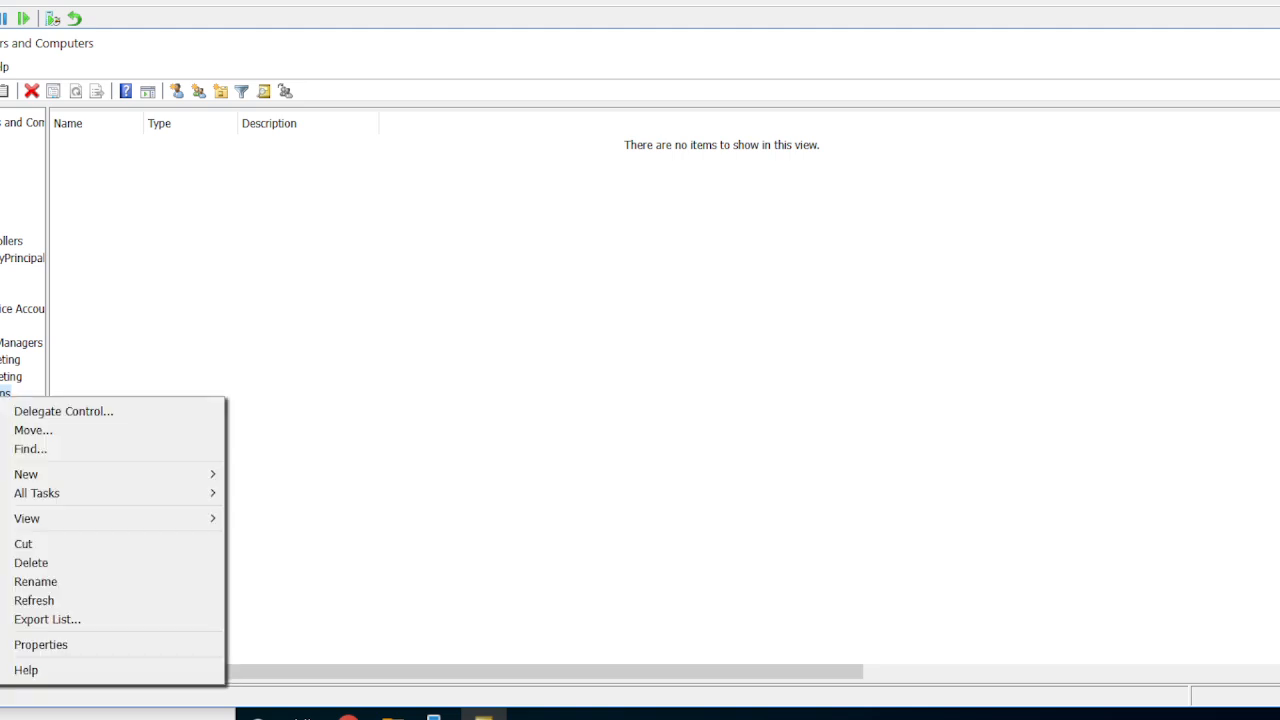
click(41, 564)
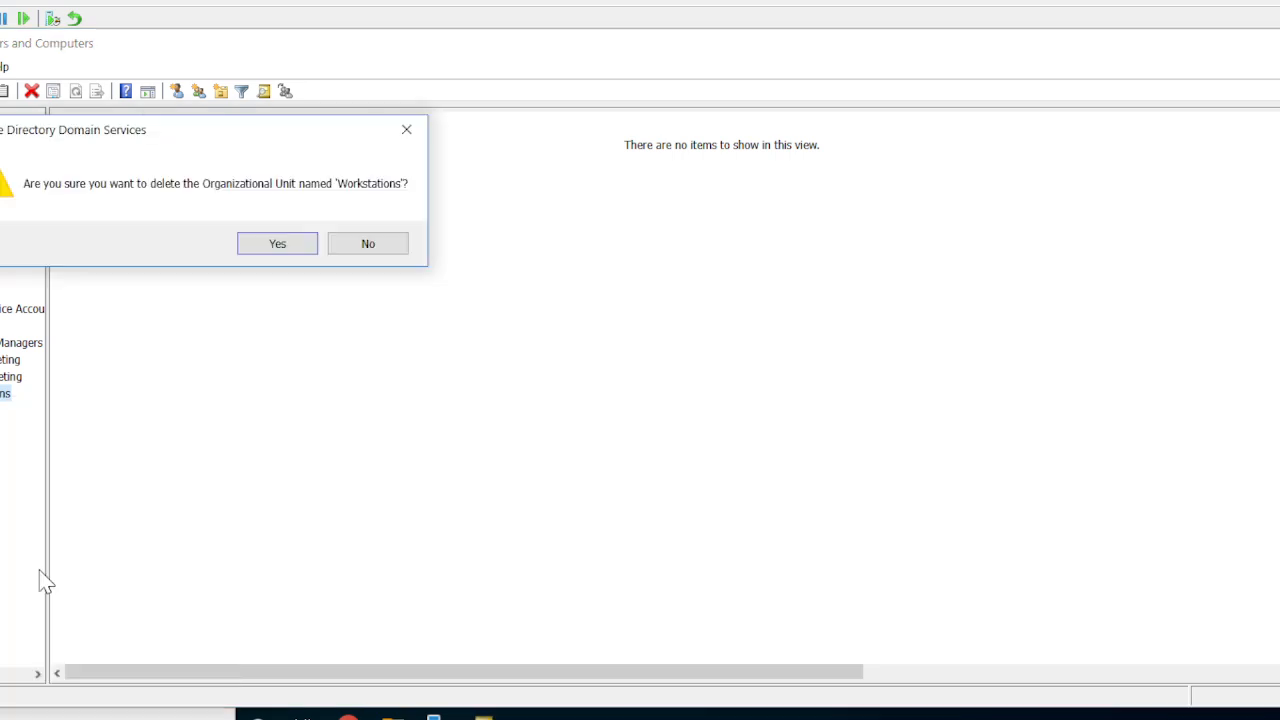
click(297, 250)
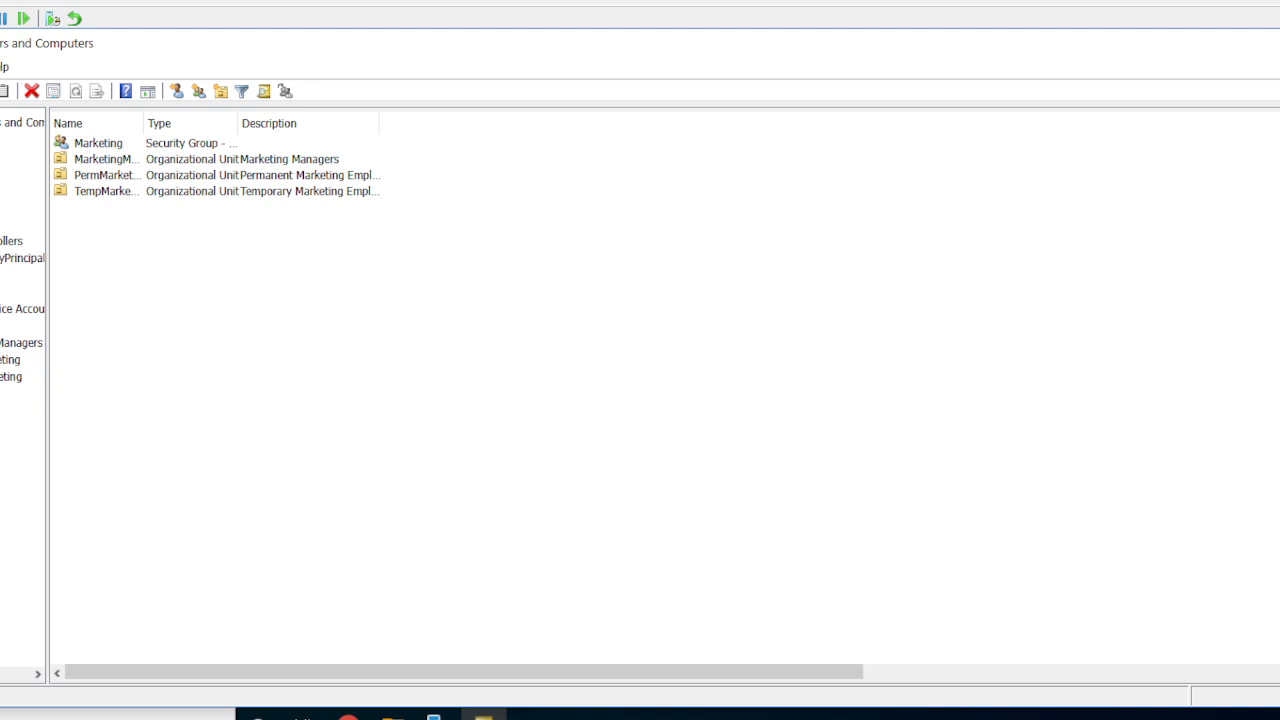
Turn off protection from accidental deletion for the Research-Dev OU.
click(1, 394)
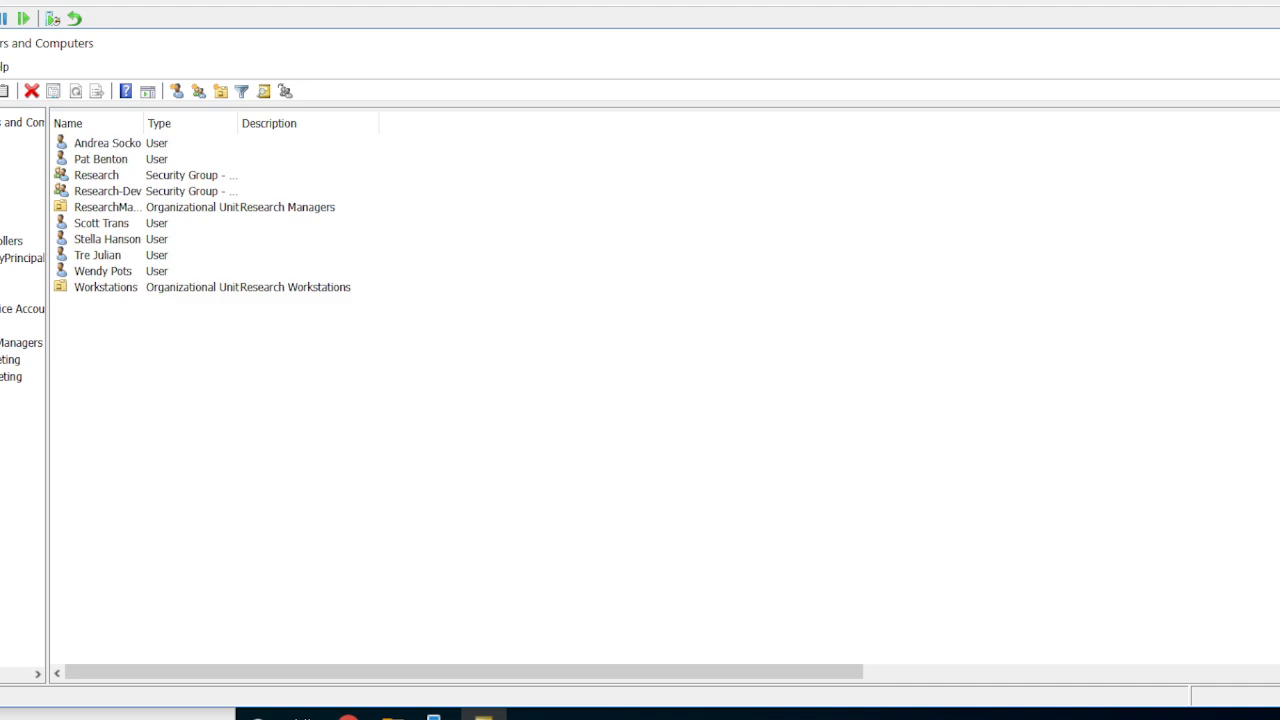
right_click(1, 420)
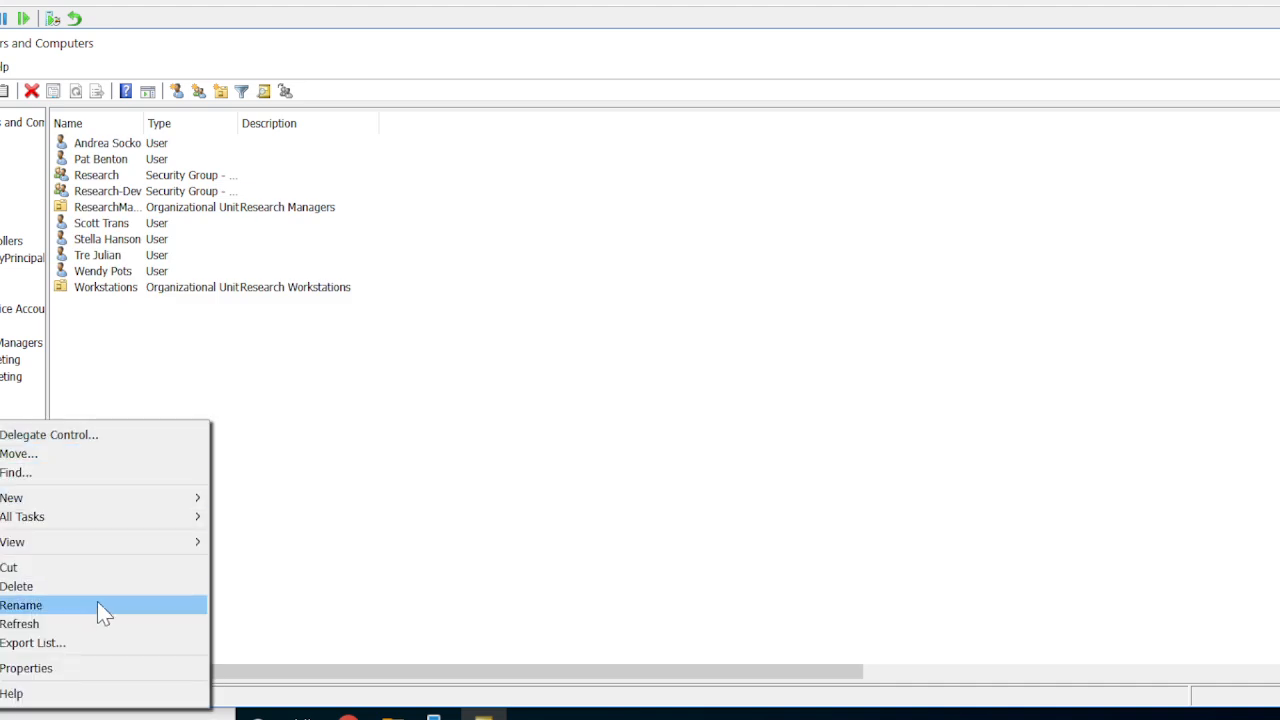
click(66, 664)
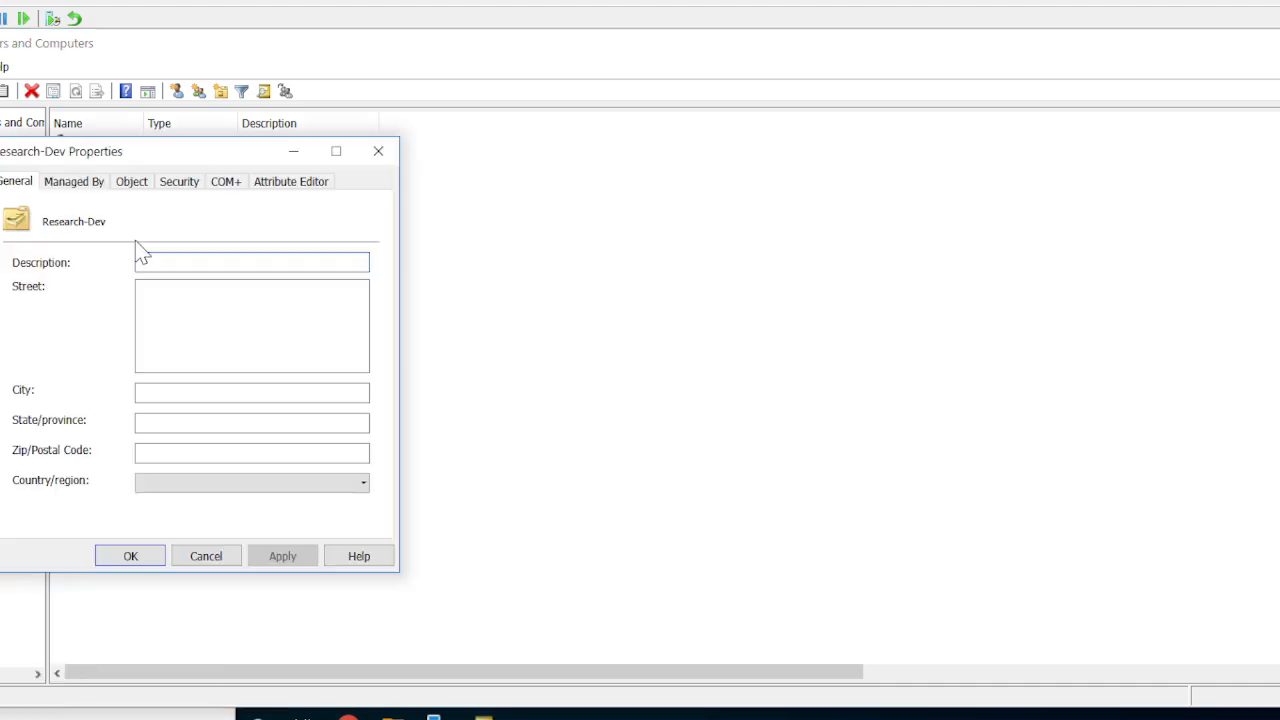
click(136, 183)
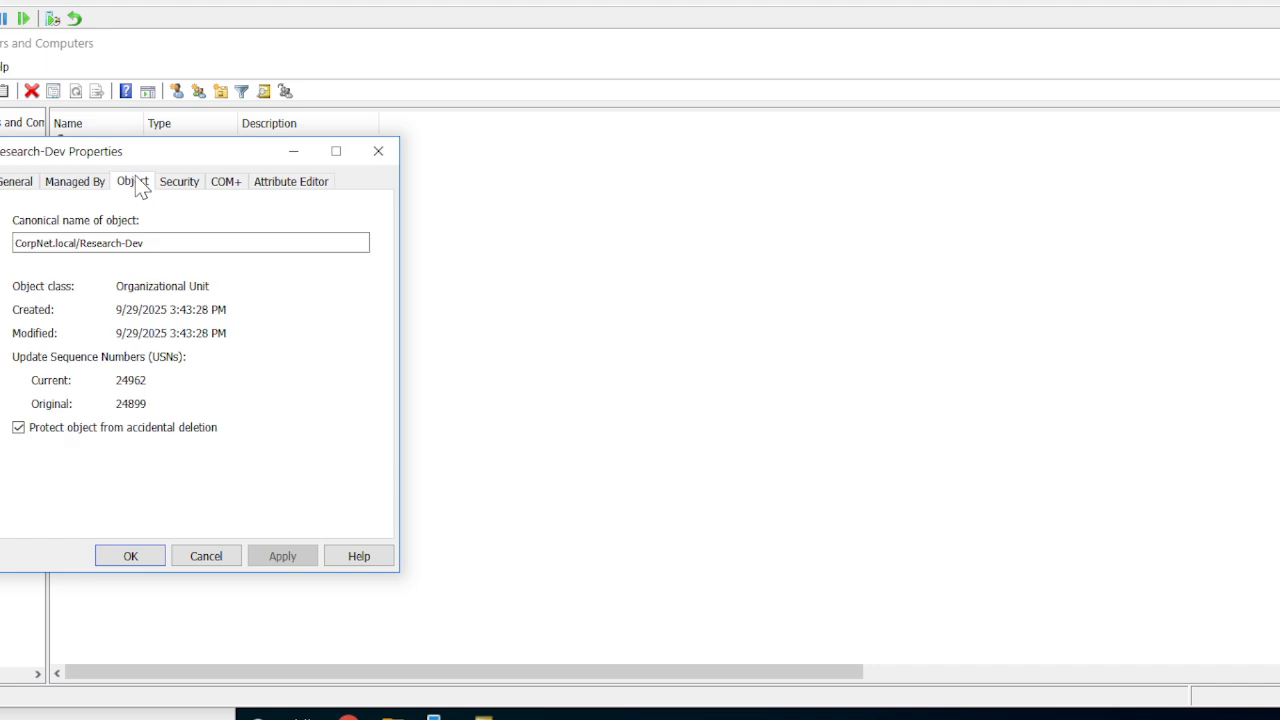
click(21, 431)
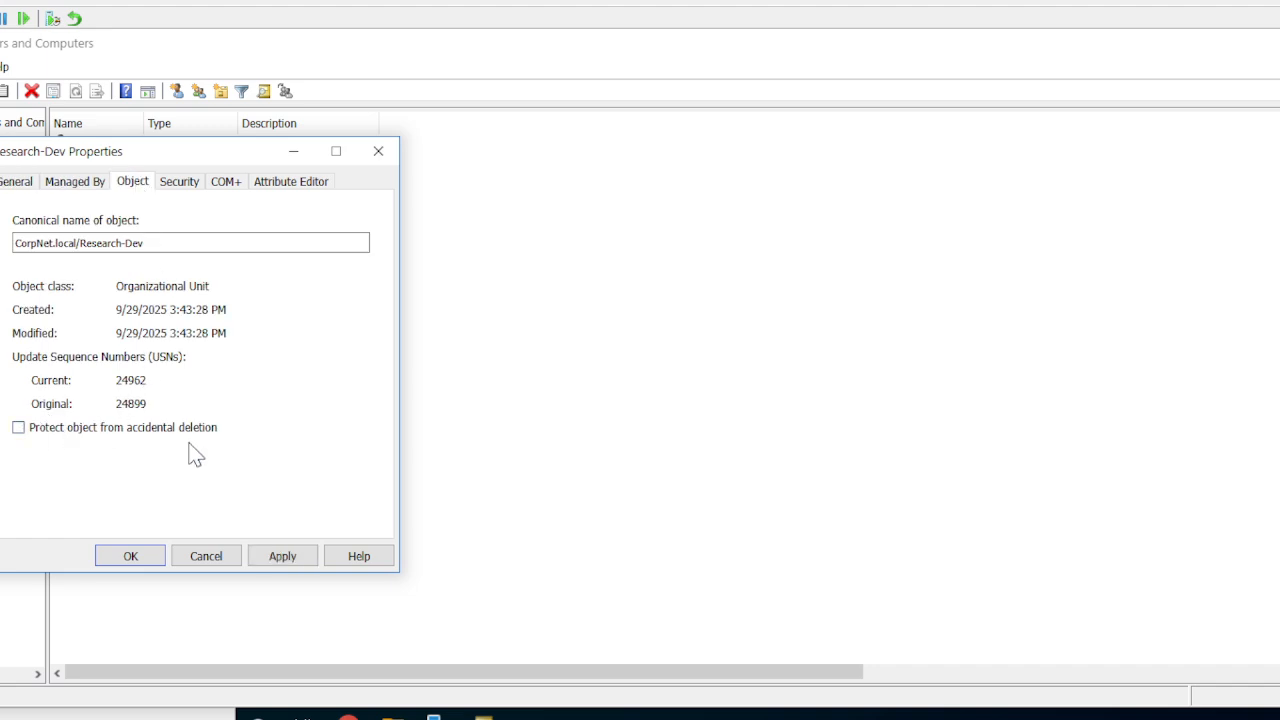
click(283, 564)
click(159, 565)
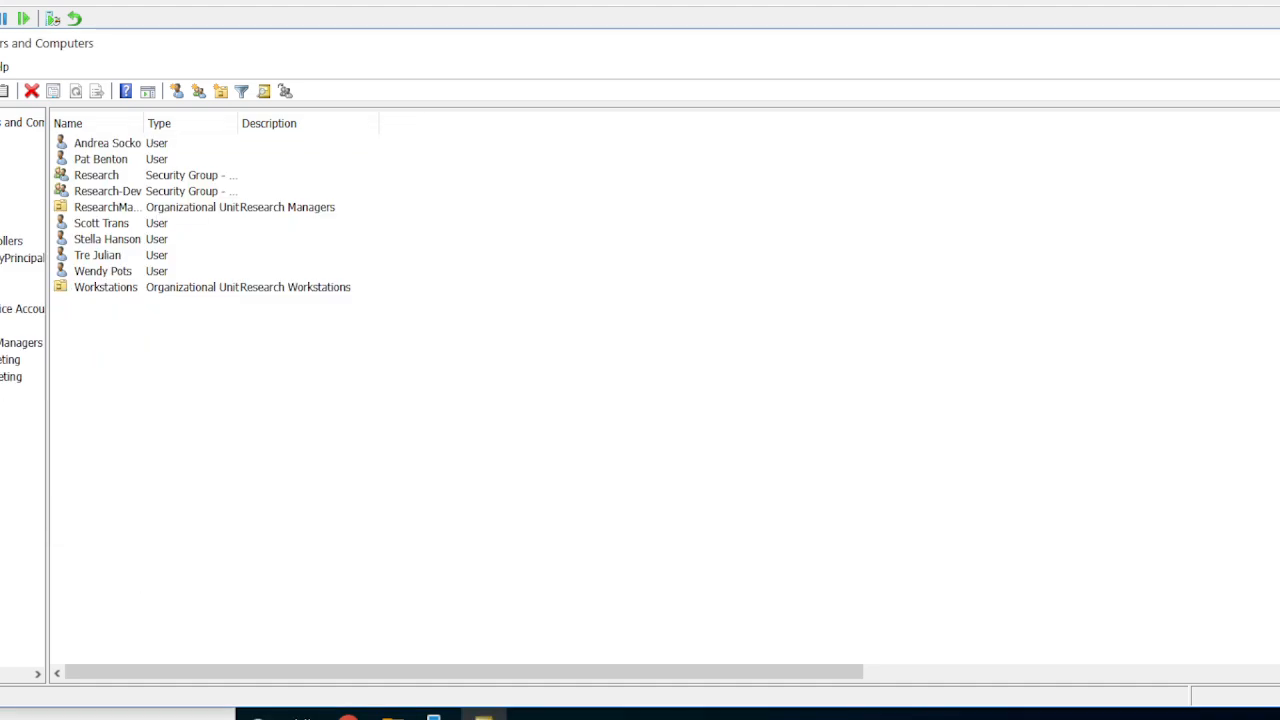
Try to delete the Workstations OU within the Research-Dev OU.
click(0, 427)
click(4, 461)
right_click(4, 461)
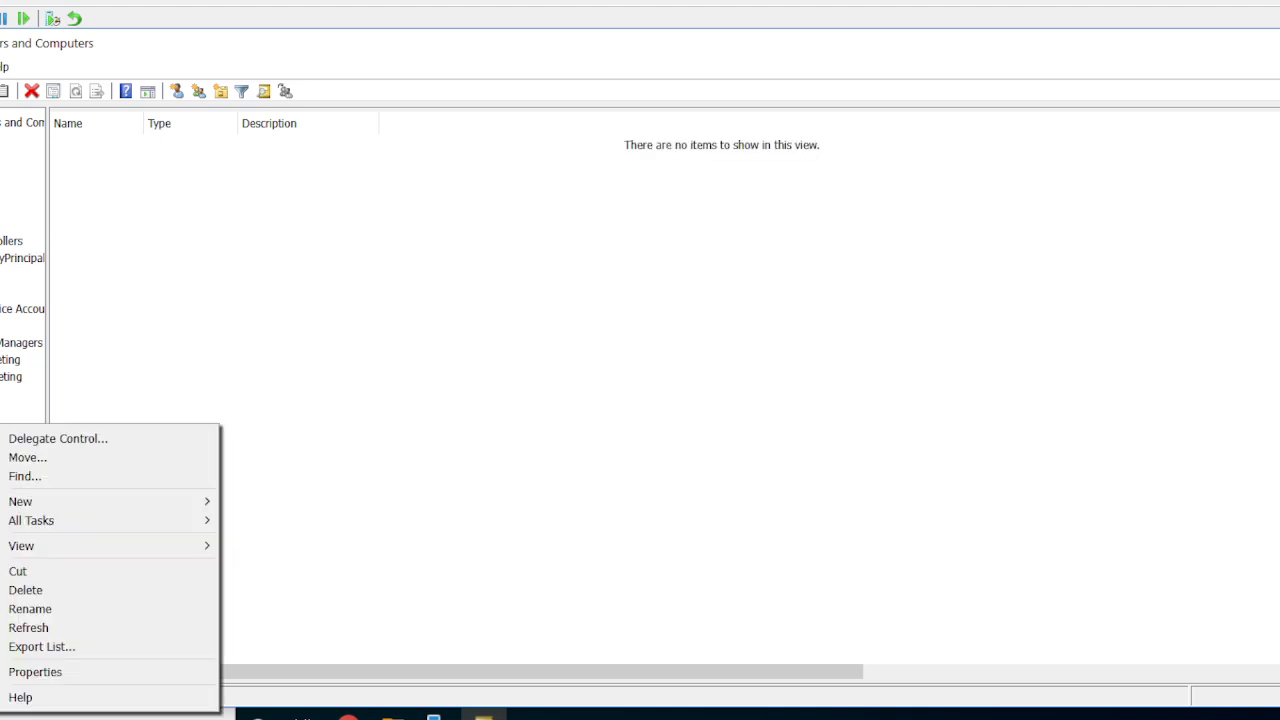
click(68, 593)
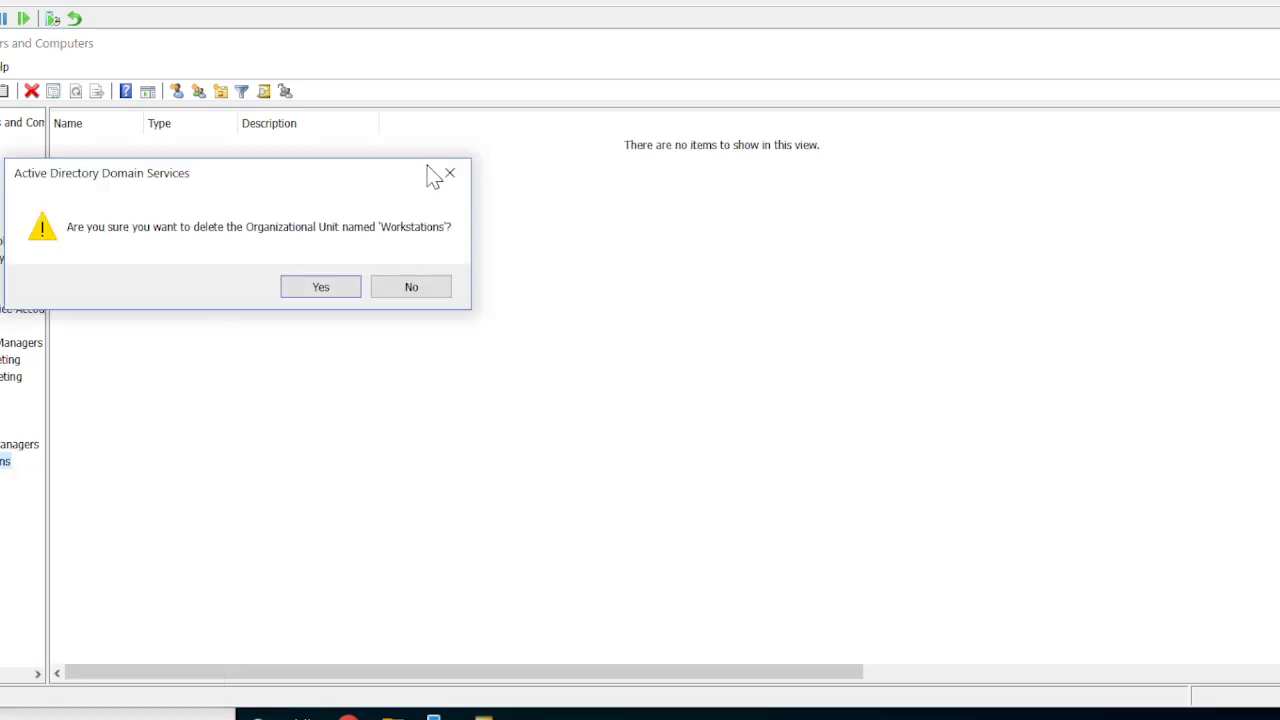
click(323, 293)
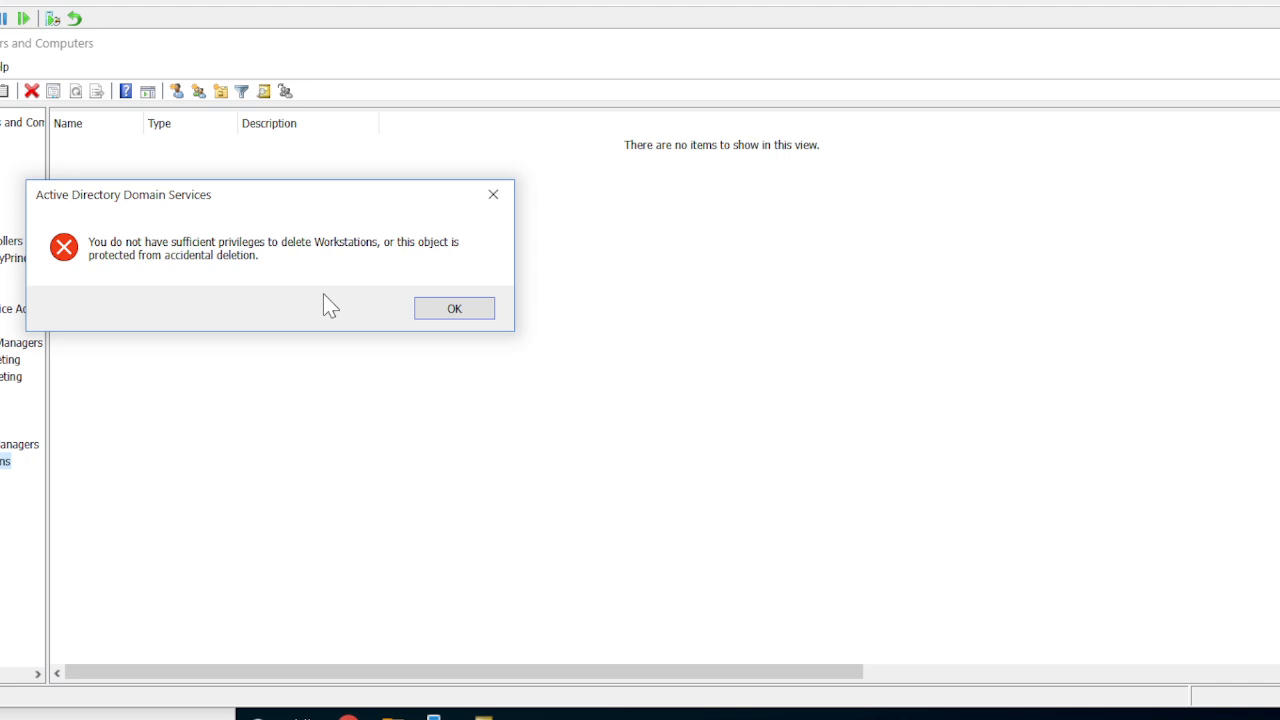
click(454, 310)
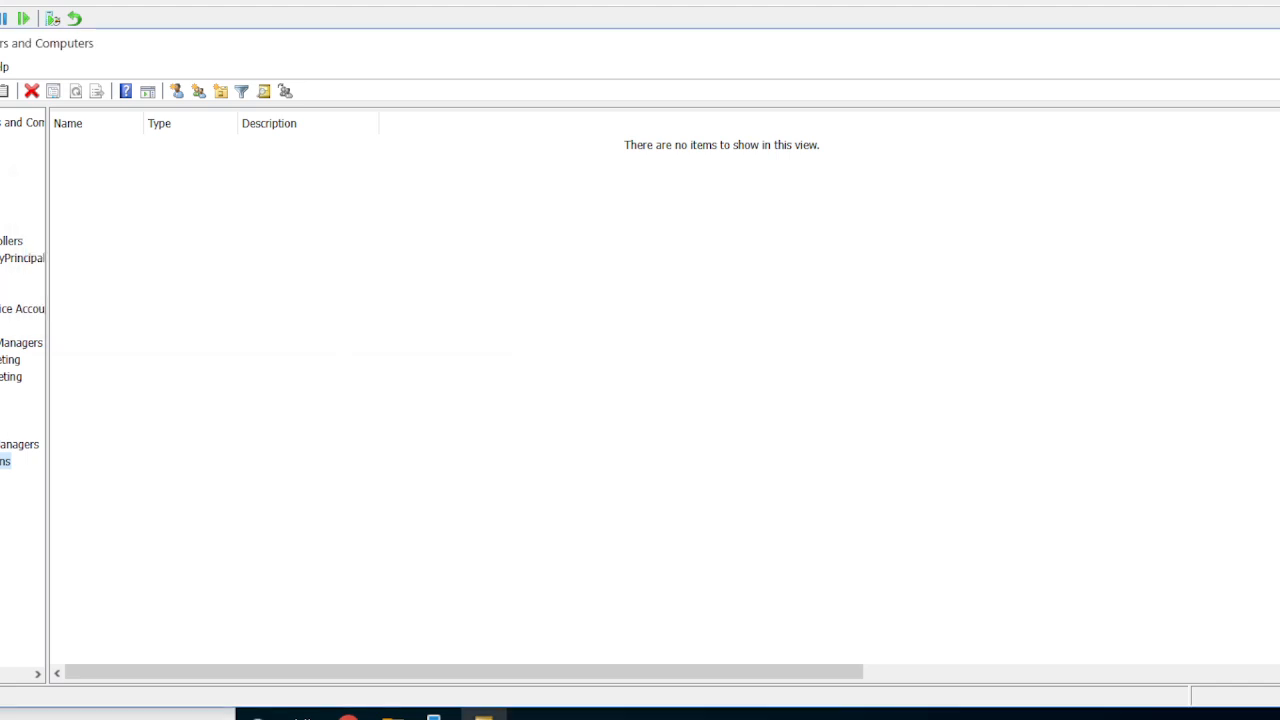
Turn off protection from accidental deletion for the Workstations OU within the Research-Dev OU.
right_click(5, 461)
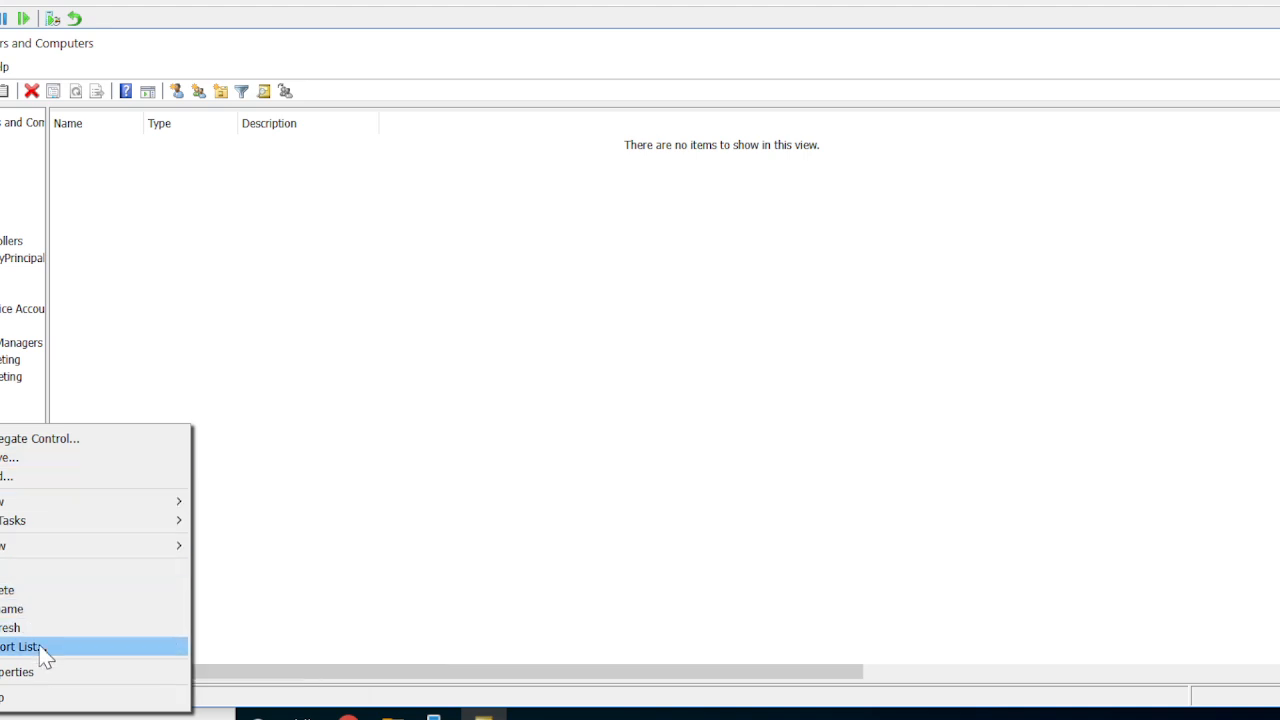
click(40, 675)
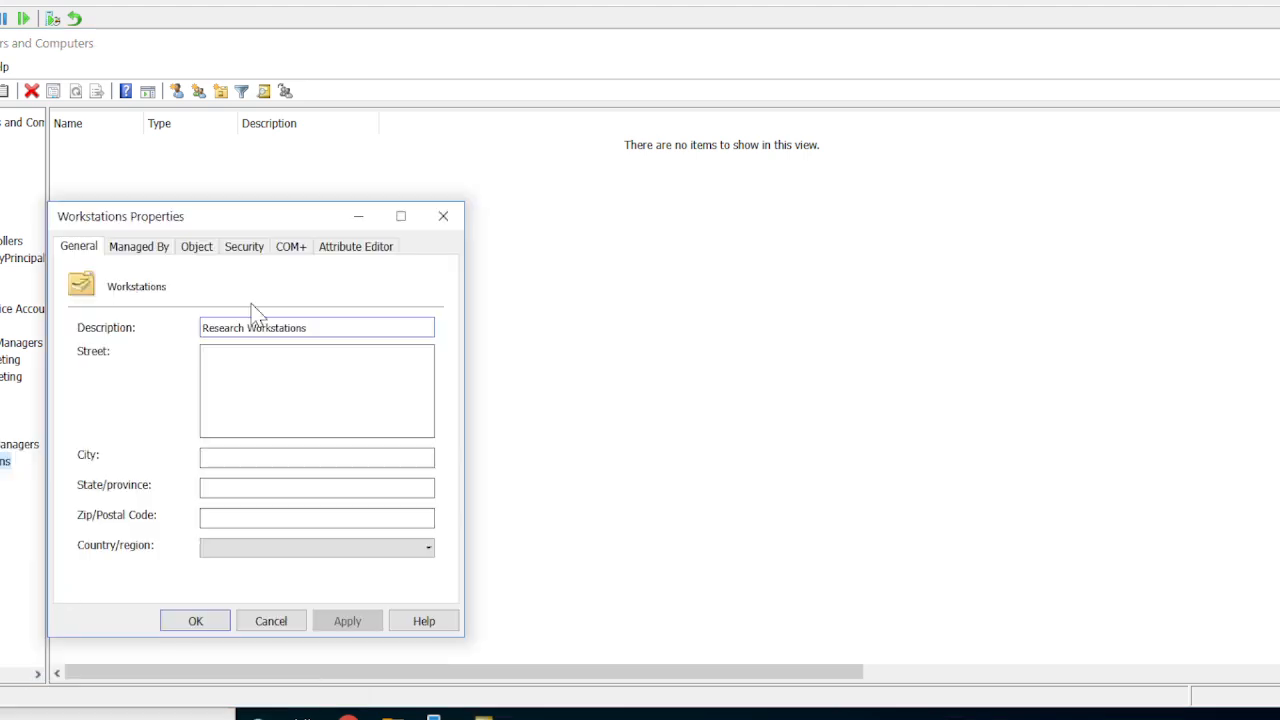
click(193, 254)
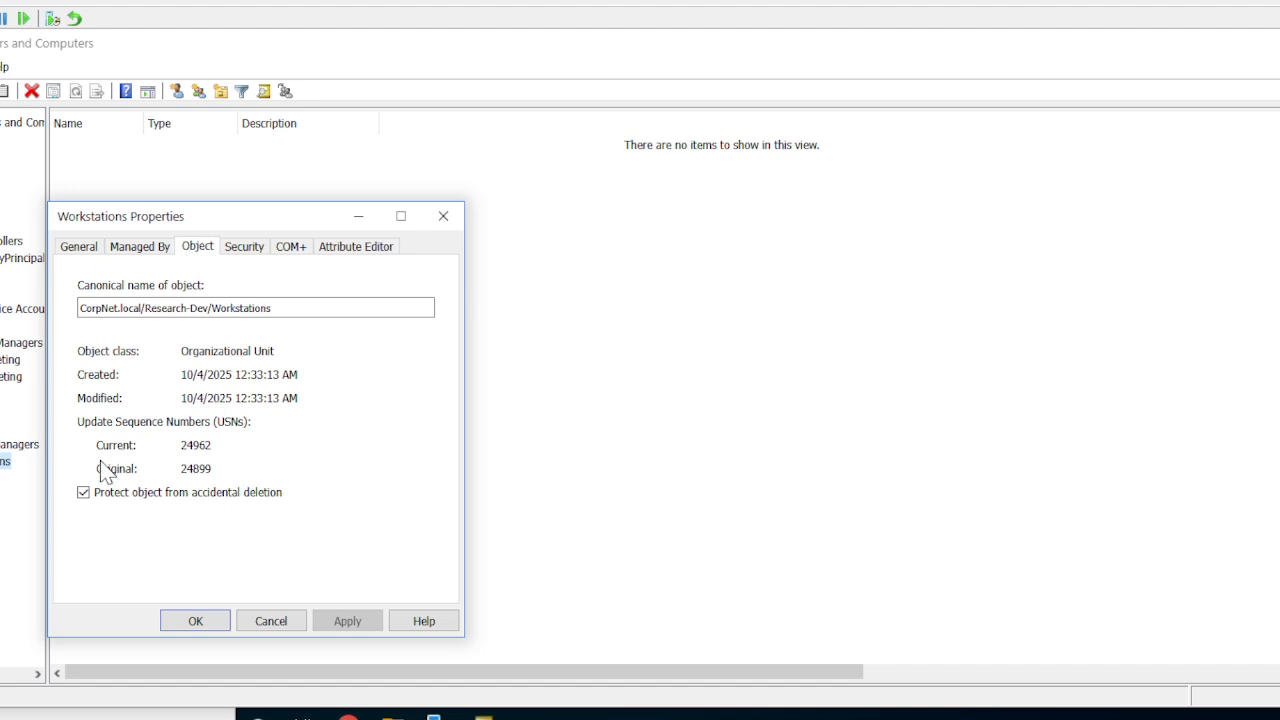
click(84, 493)
click(356, 621)
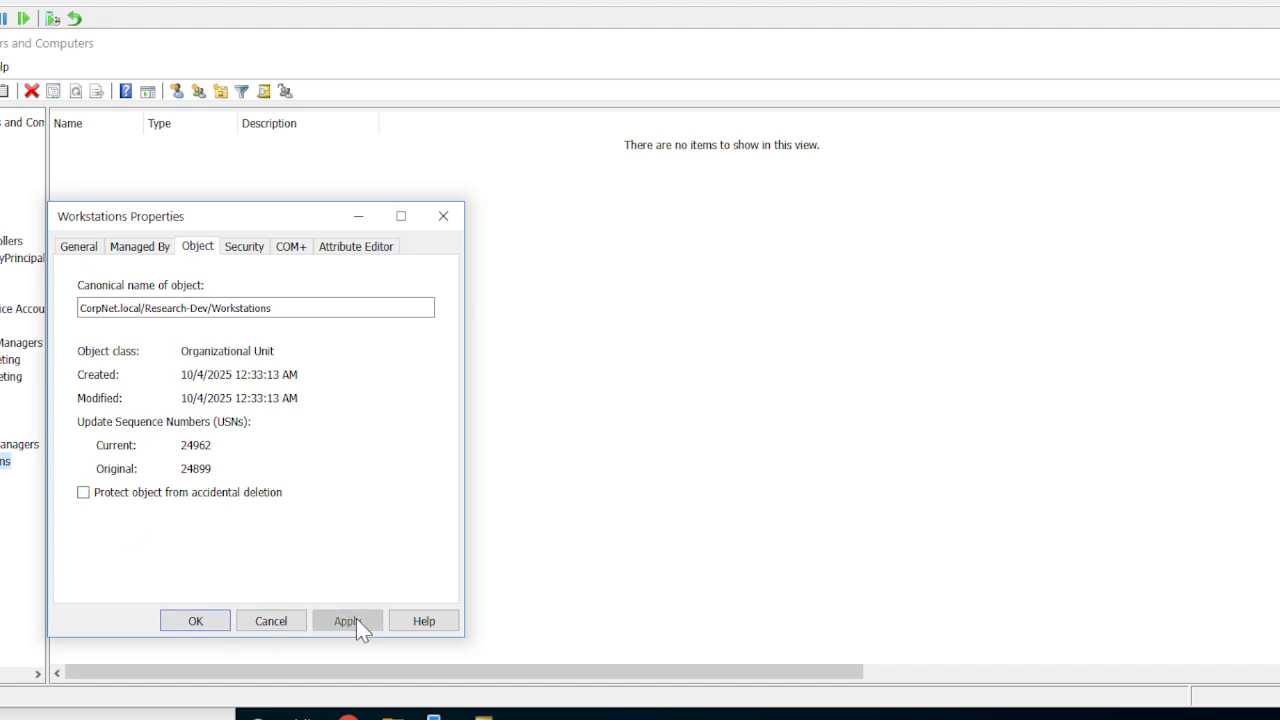
click(203, 627)
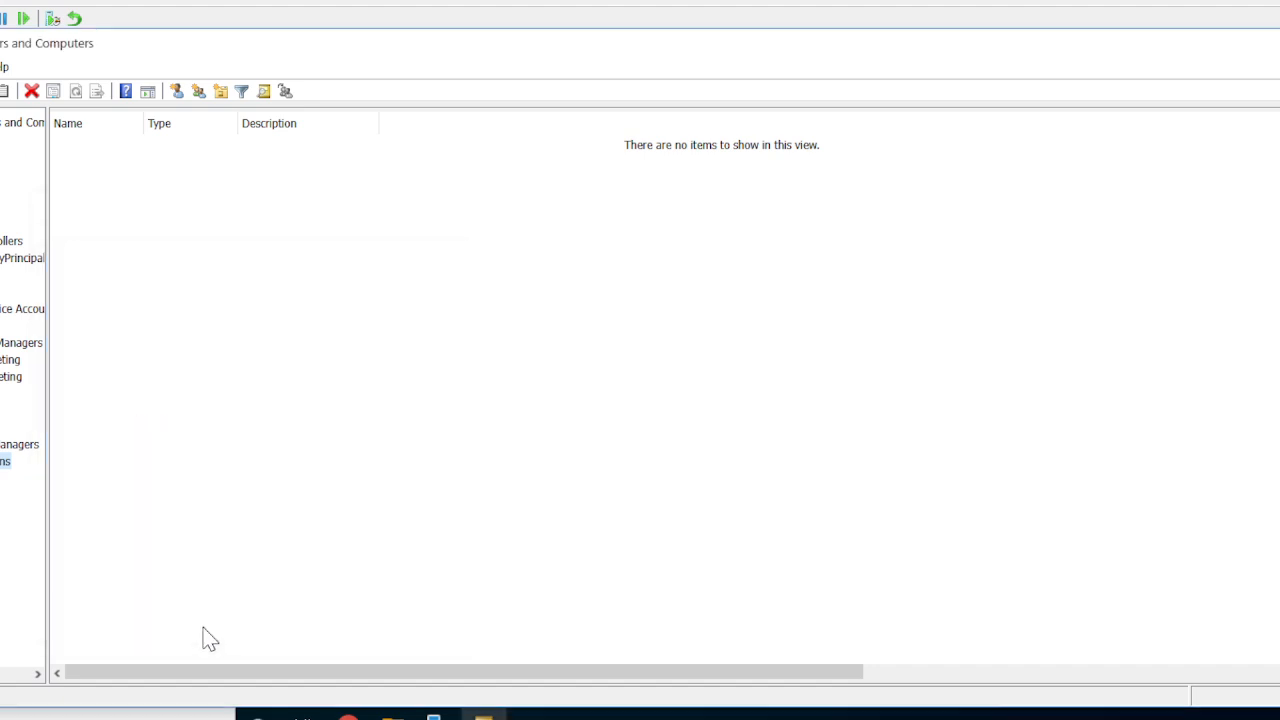
Delete the Workstations OU from the Research-Dev OU and confirm the deletion.
right_click(6, 467)
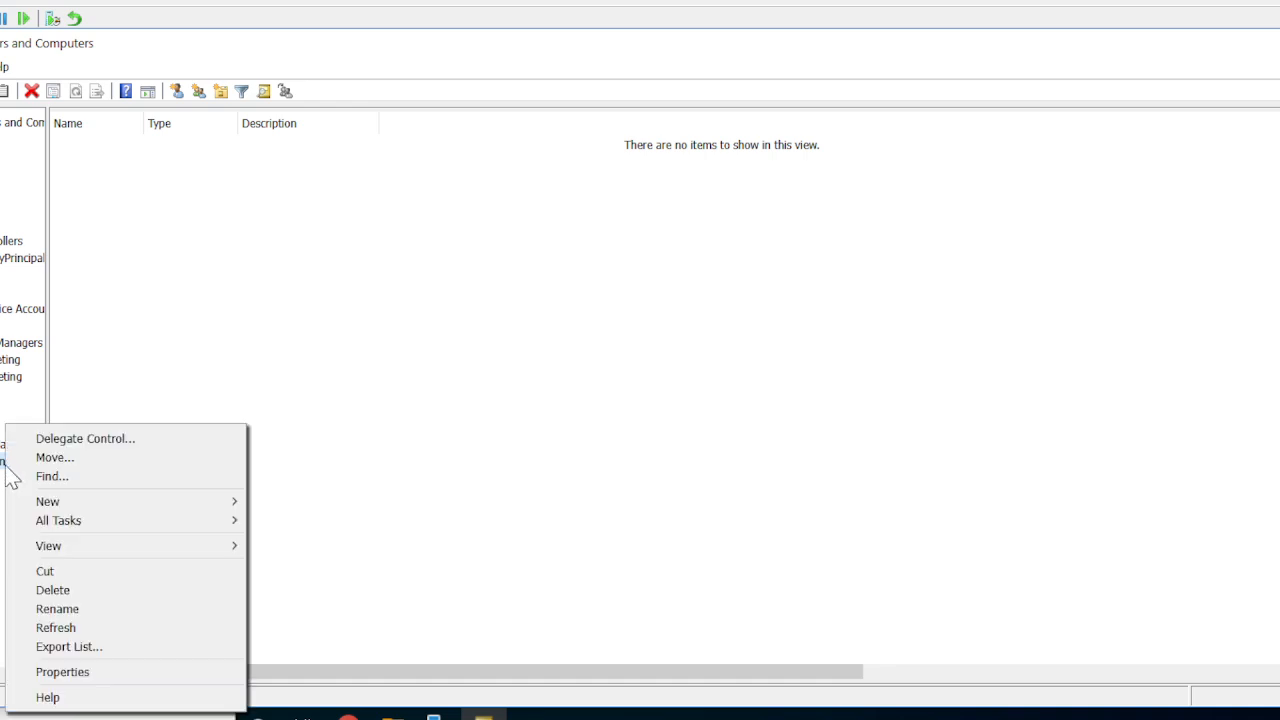
click(86, 592)
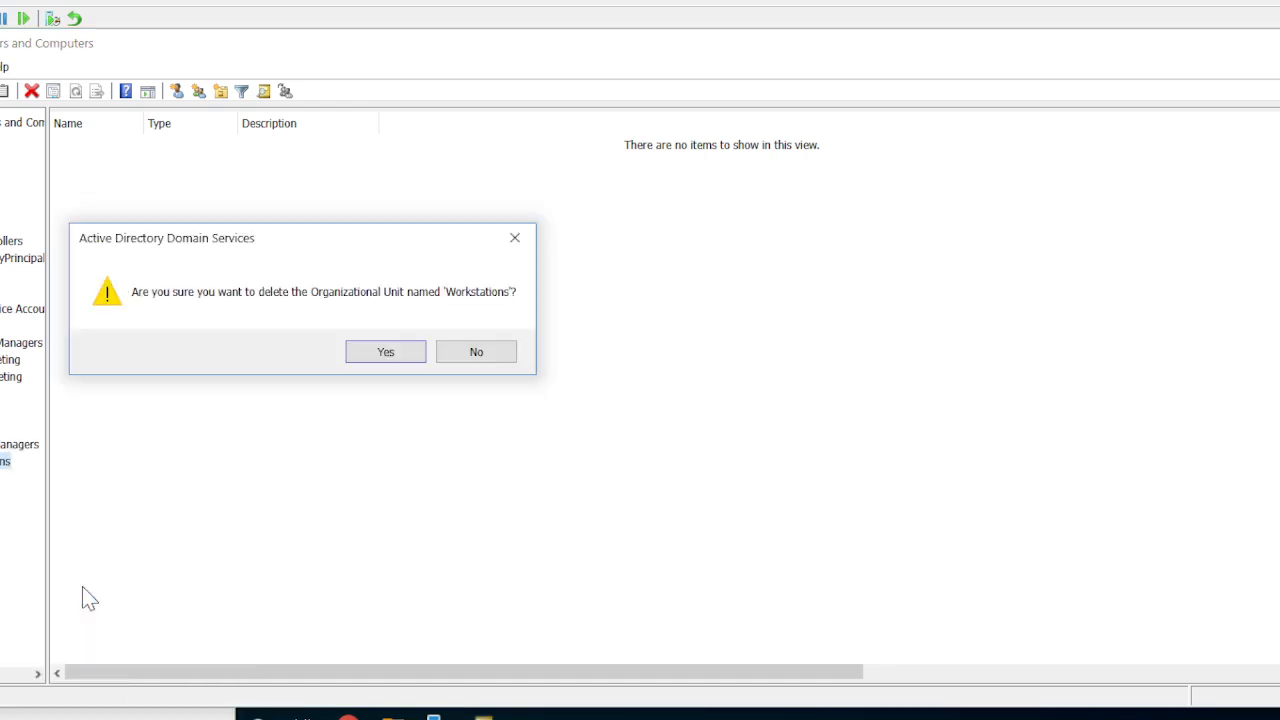
click(388, 357)
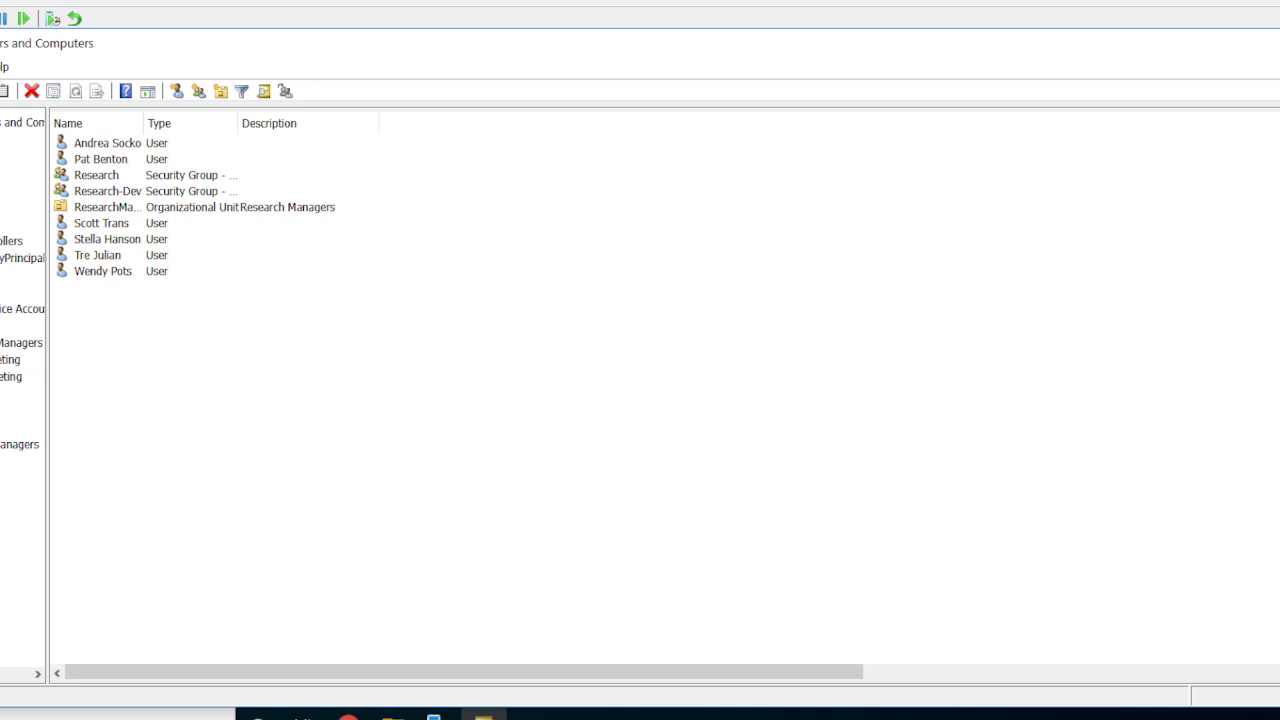
Expand the Sales OU and turn off its protection from accidental deletion.
double_click(0, 461)
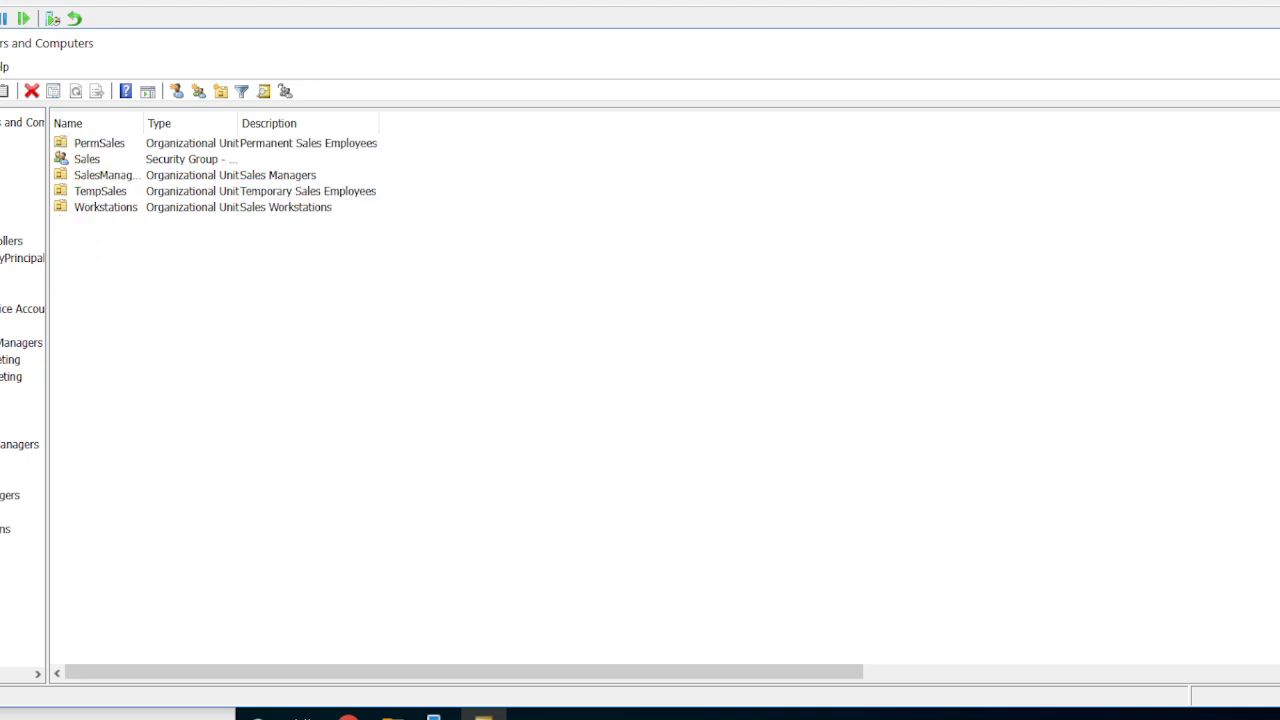
click(3, 530)
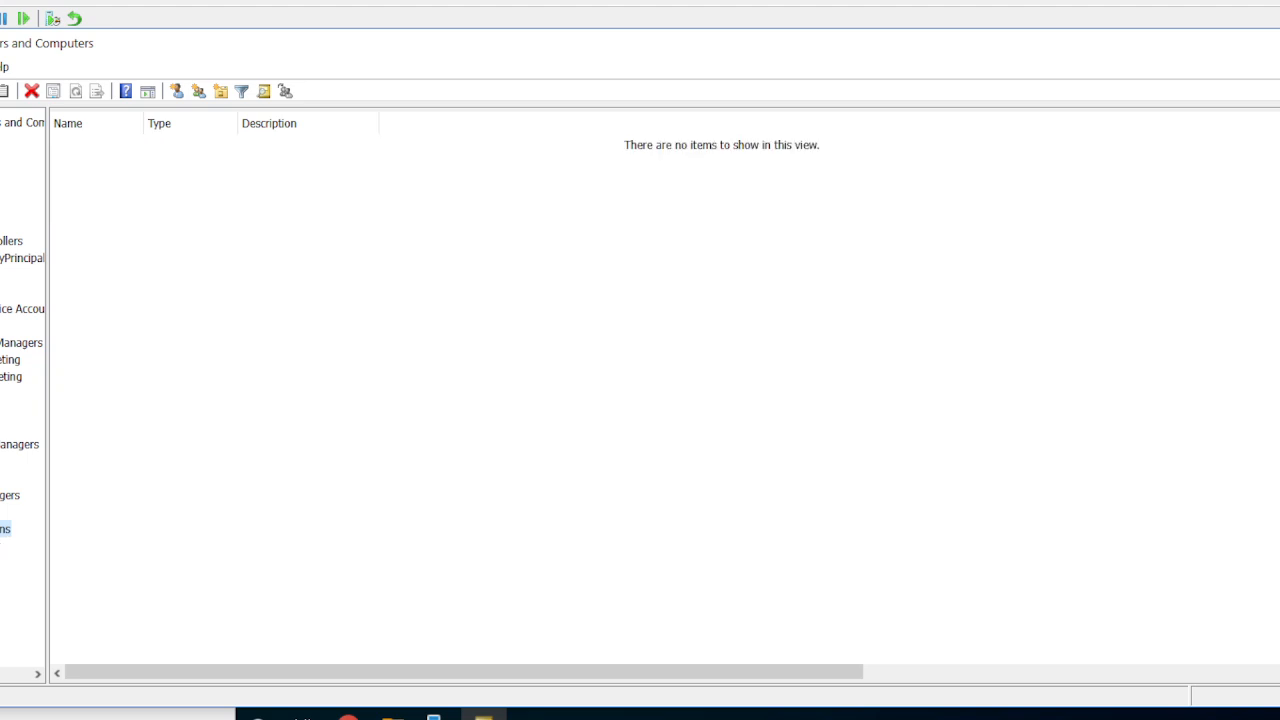
click(0, 461)
right_click(0, 461)
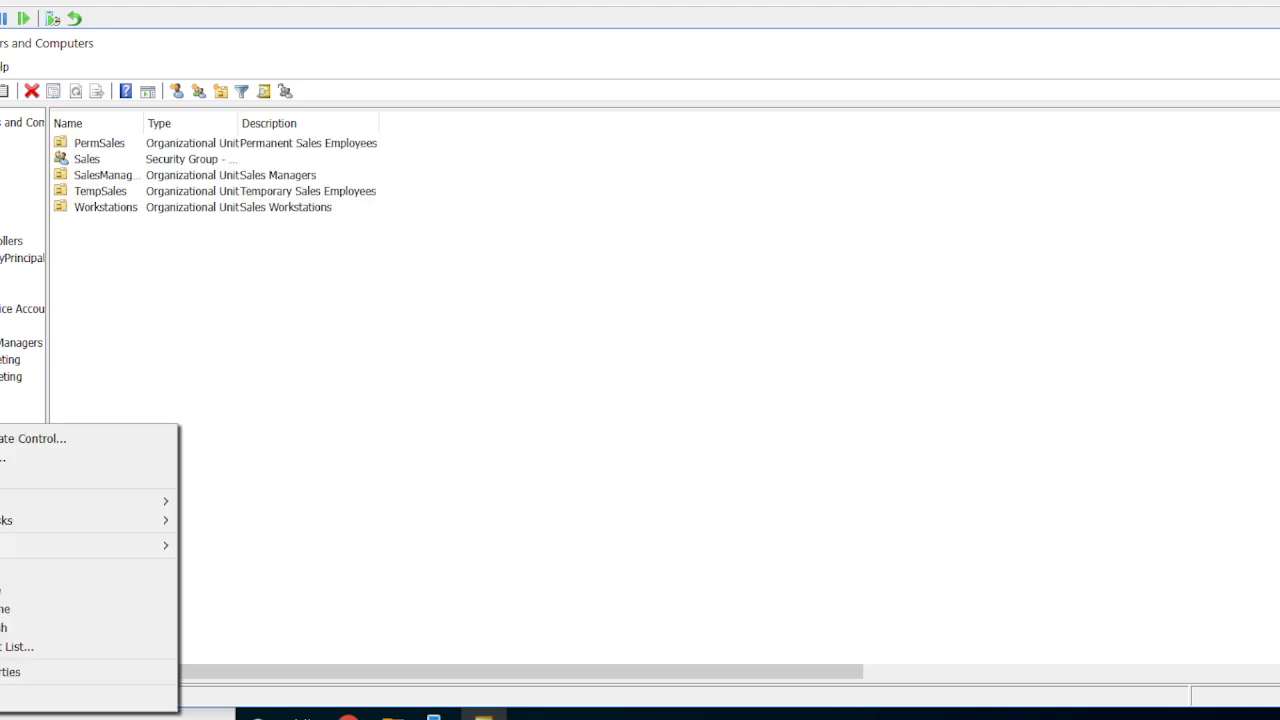
click(8, 672)
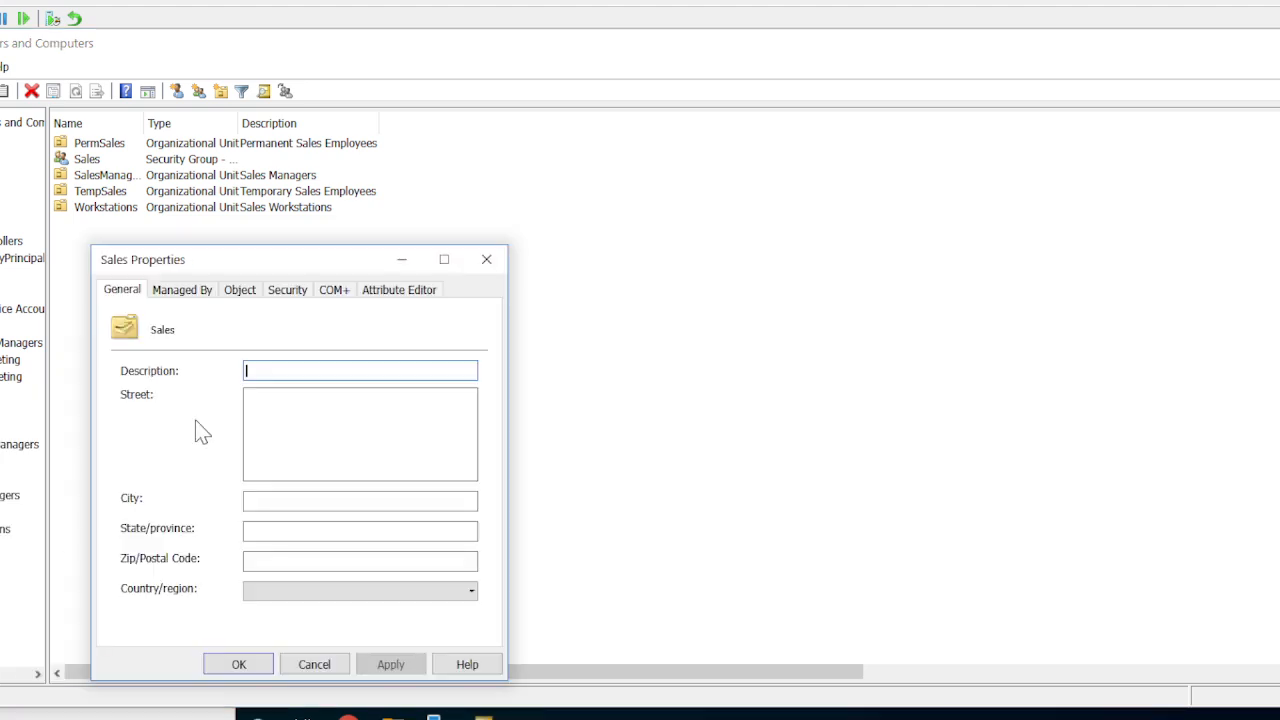
click(244, 295)
click(127, 536)
click(127, 536)
click(388, 665)
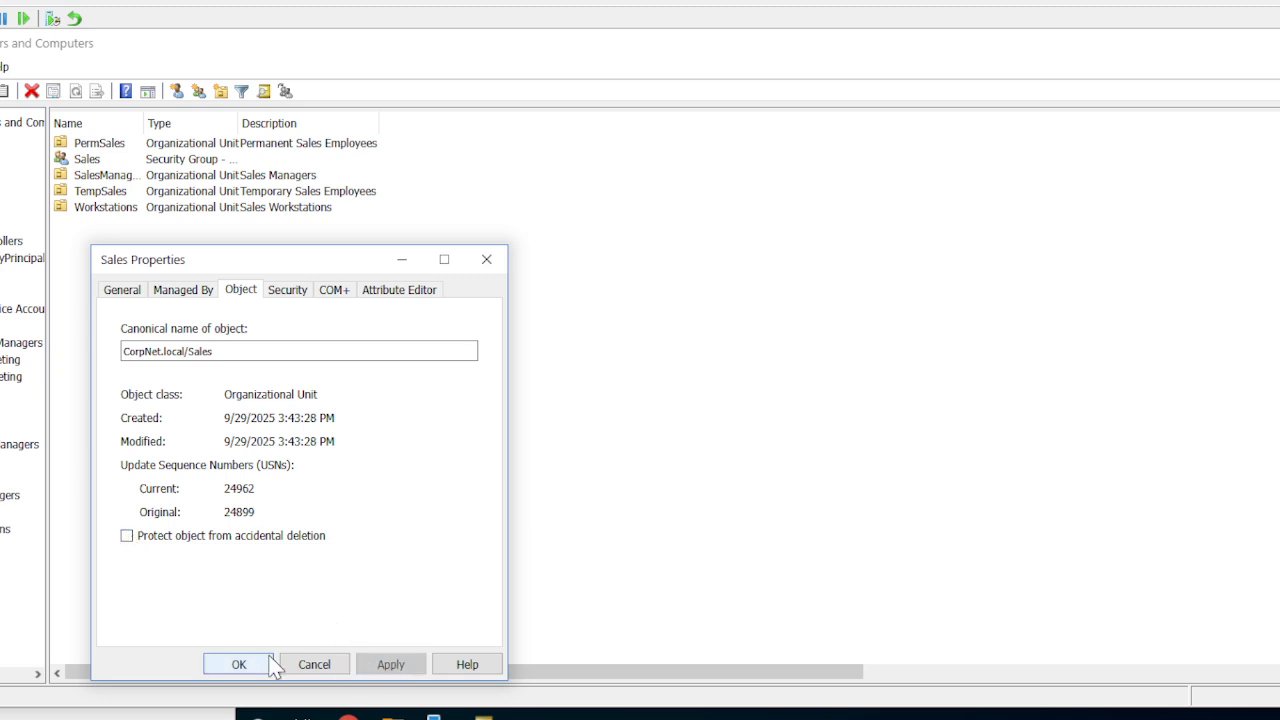
click(254, 665)
Turn off protection from accidental deletion for the Workstations OU within the Sales OU.
click(5, 528)
right_click(5, 528)
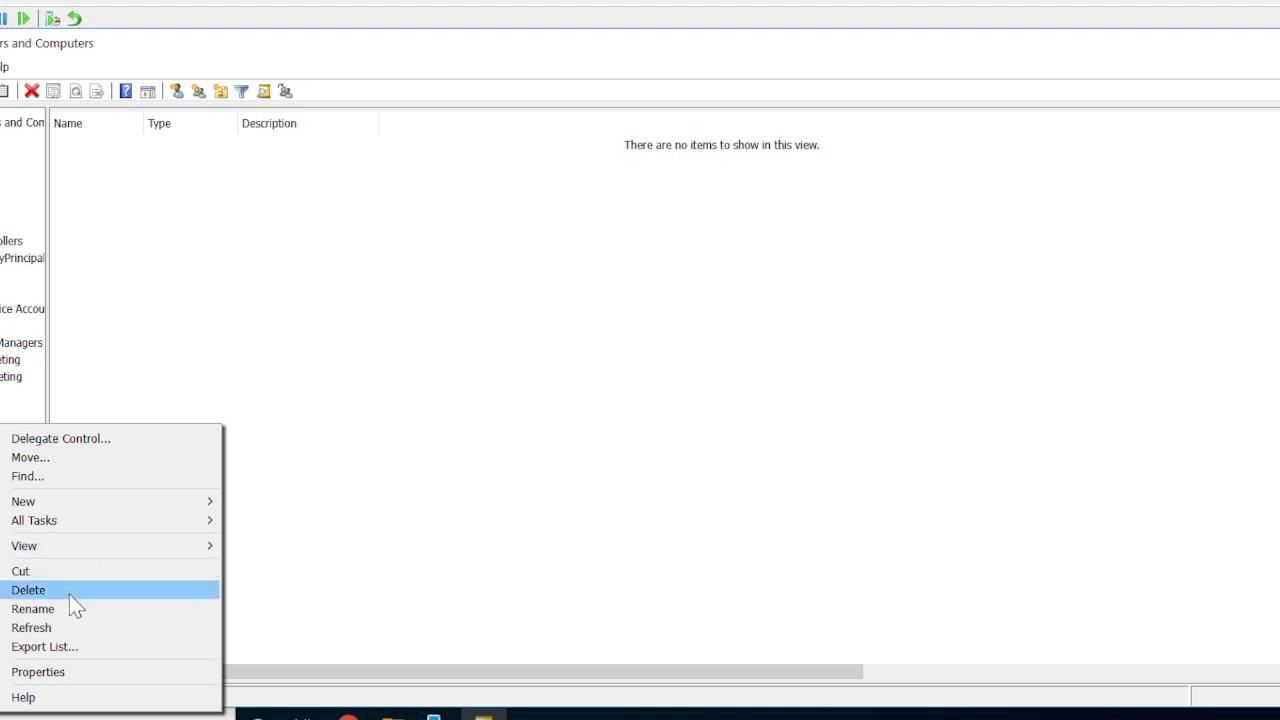
click(38, 672)
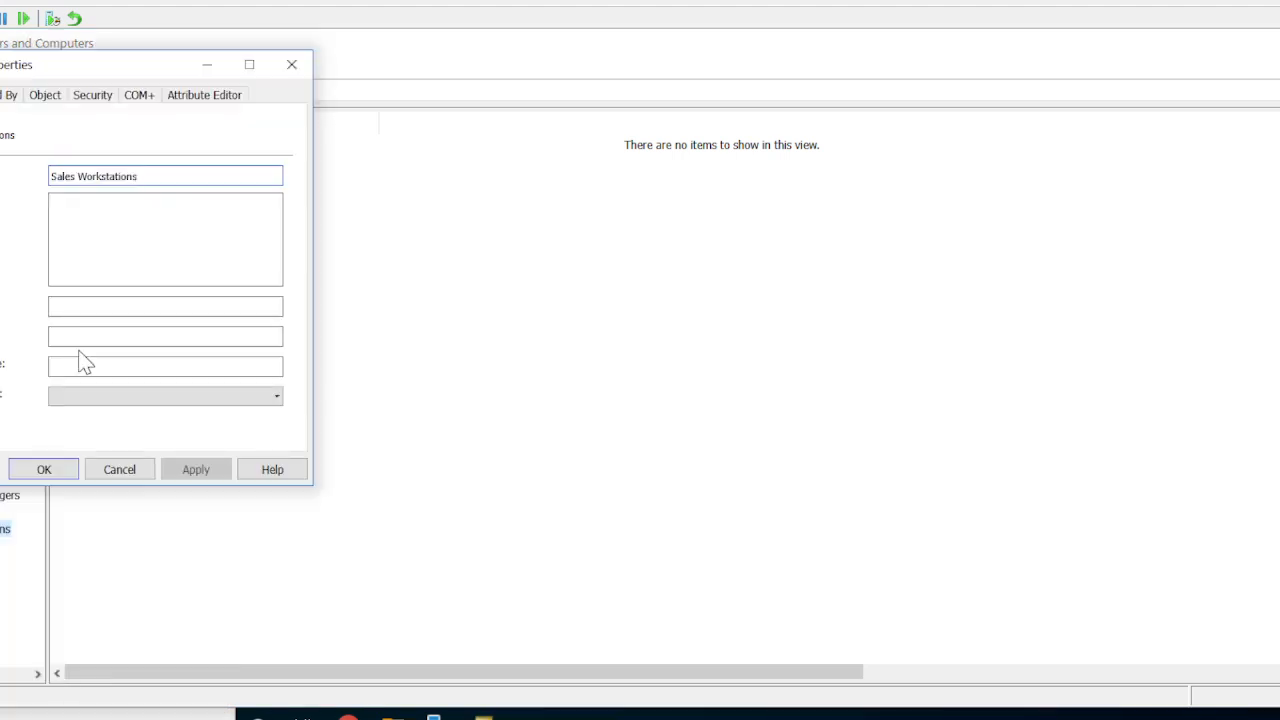
click(56, 100)
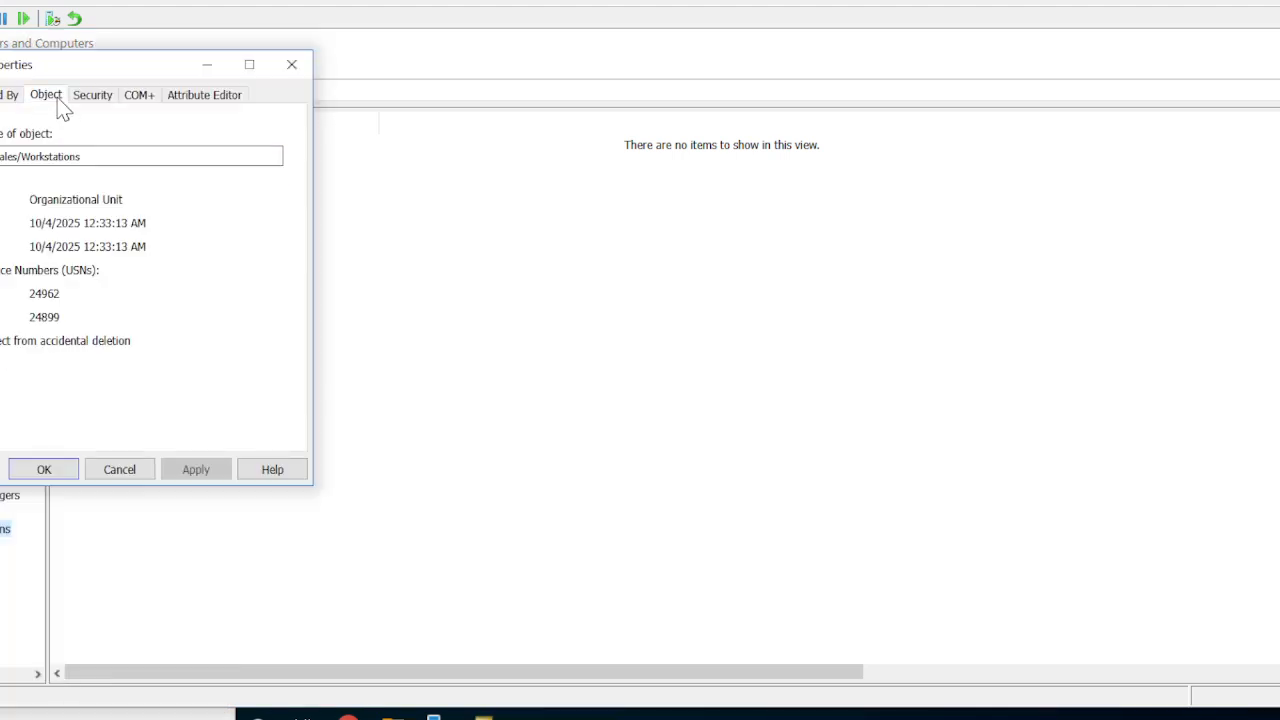
click(10, 342)
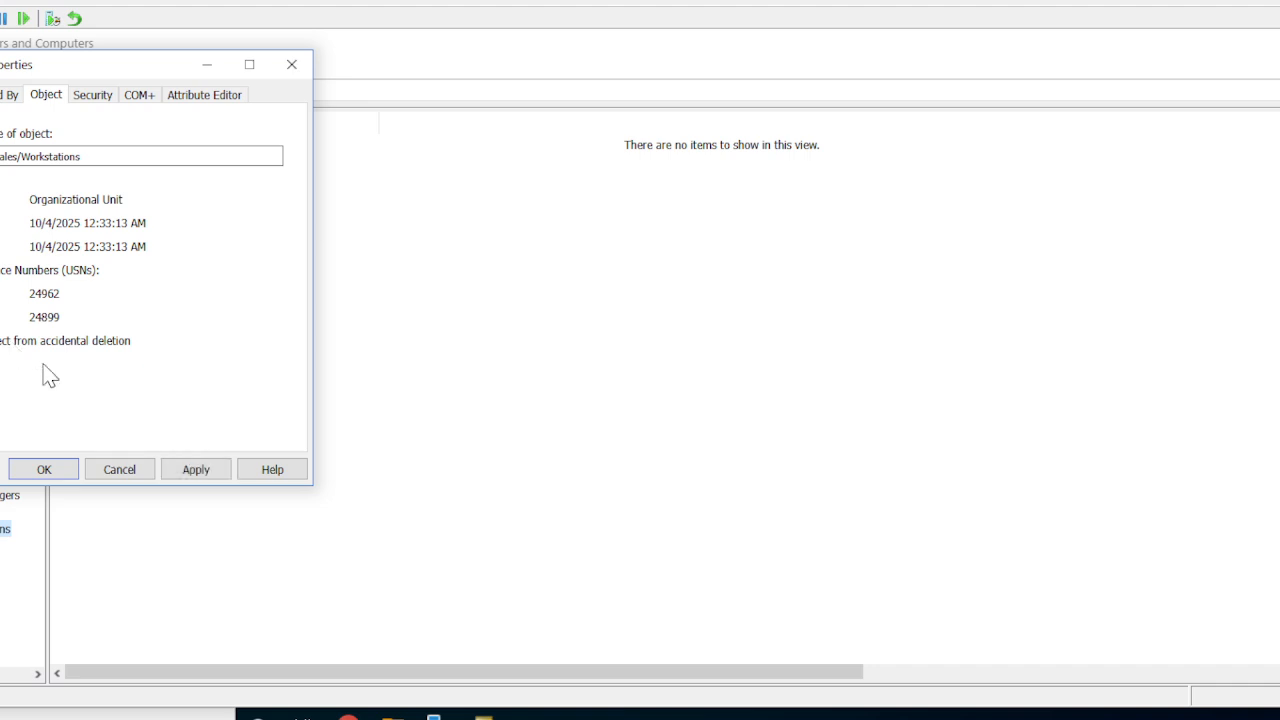
click(192, 472)
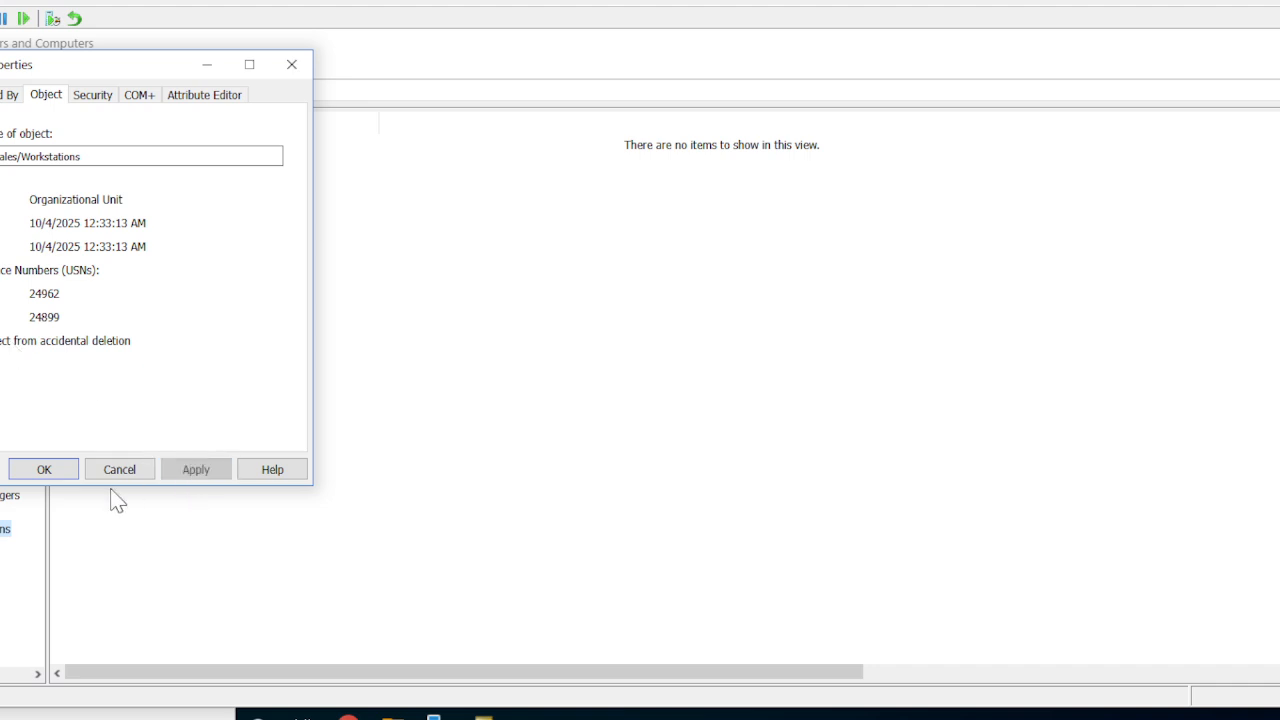
click(50, 470)
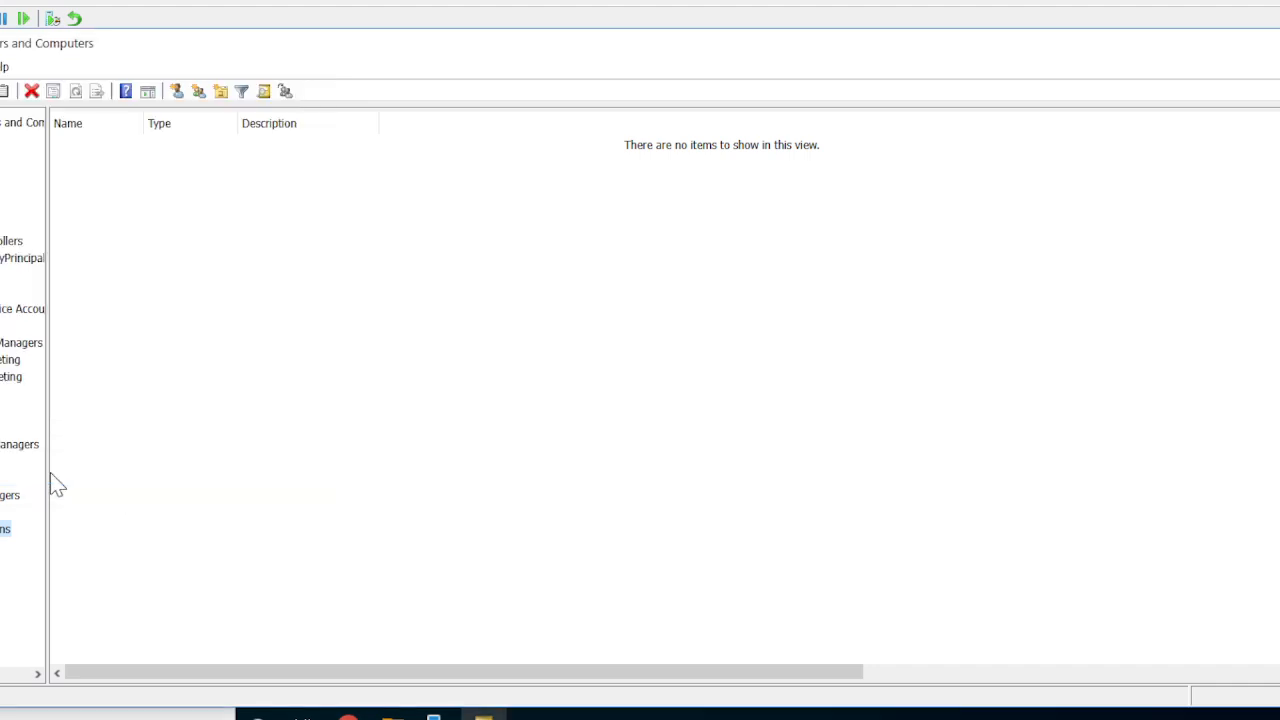
Delete the Workstations OU from the Sales OU and confirm the deletion.
right_click(3, 540)
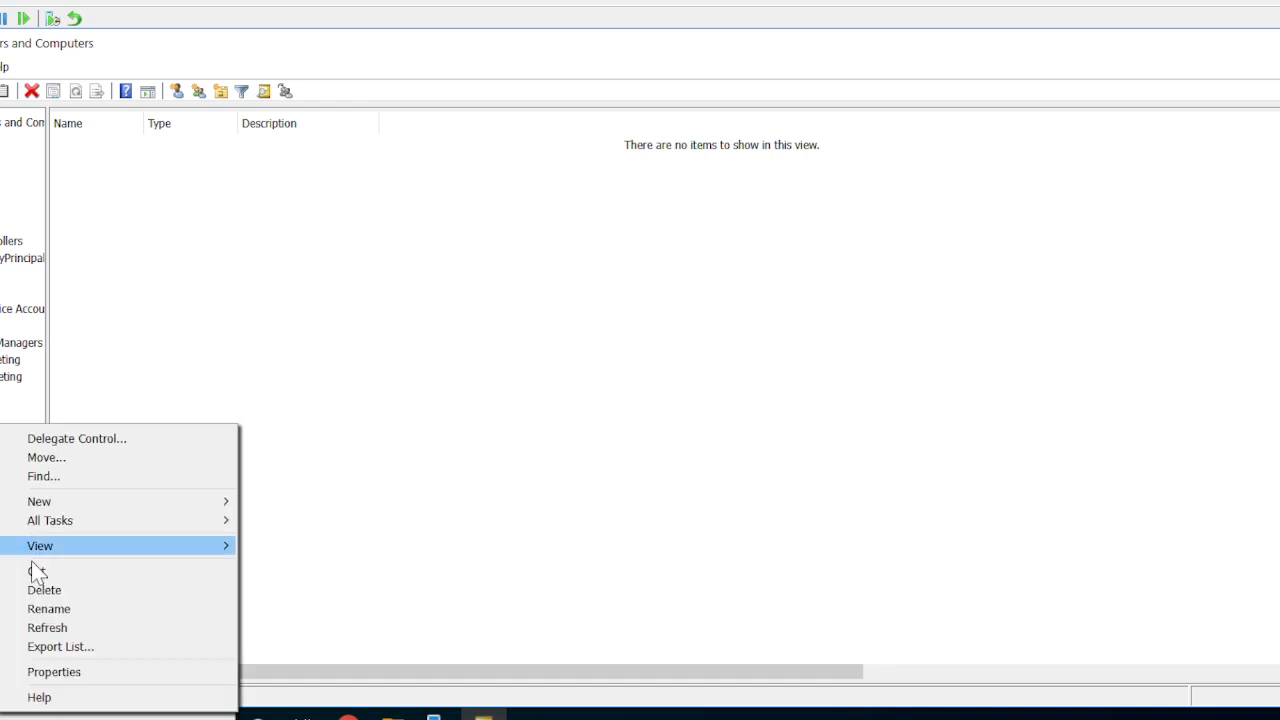
click(83, 591)
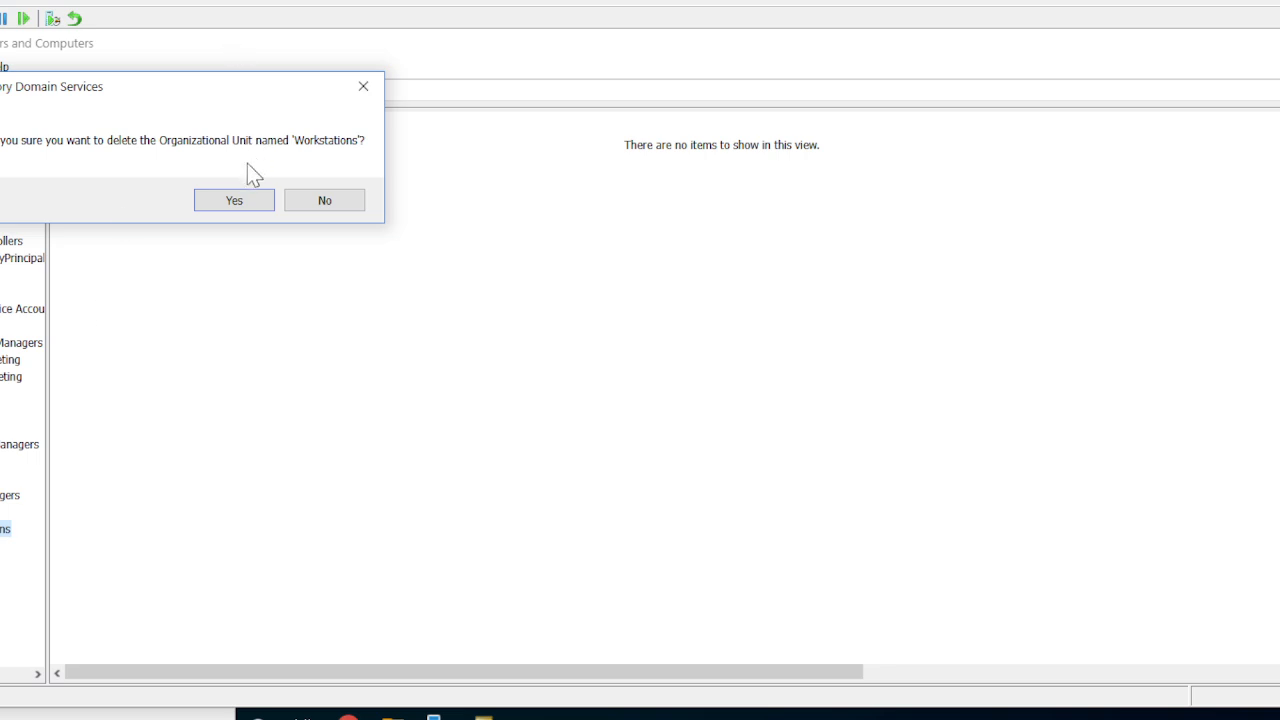
click(250, 200)
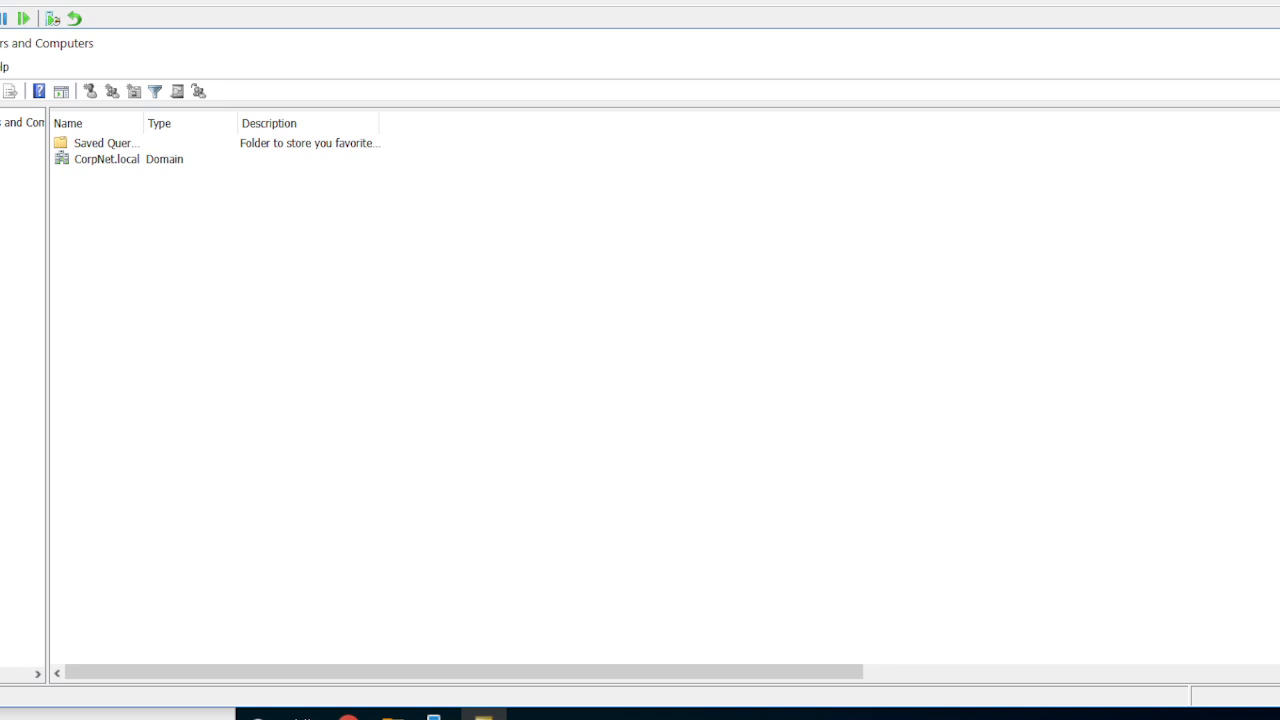
Enable the Advanced Features view for the console root and expand the CorpNet.local domain.
click(6, 122)
drag(47, 185, 334, 180)
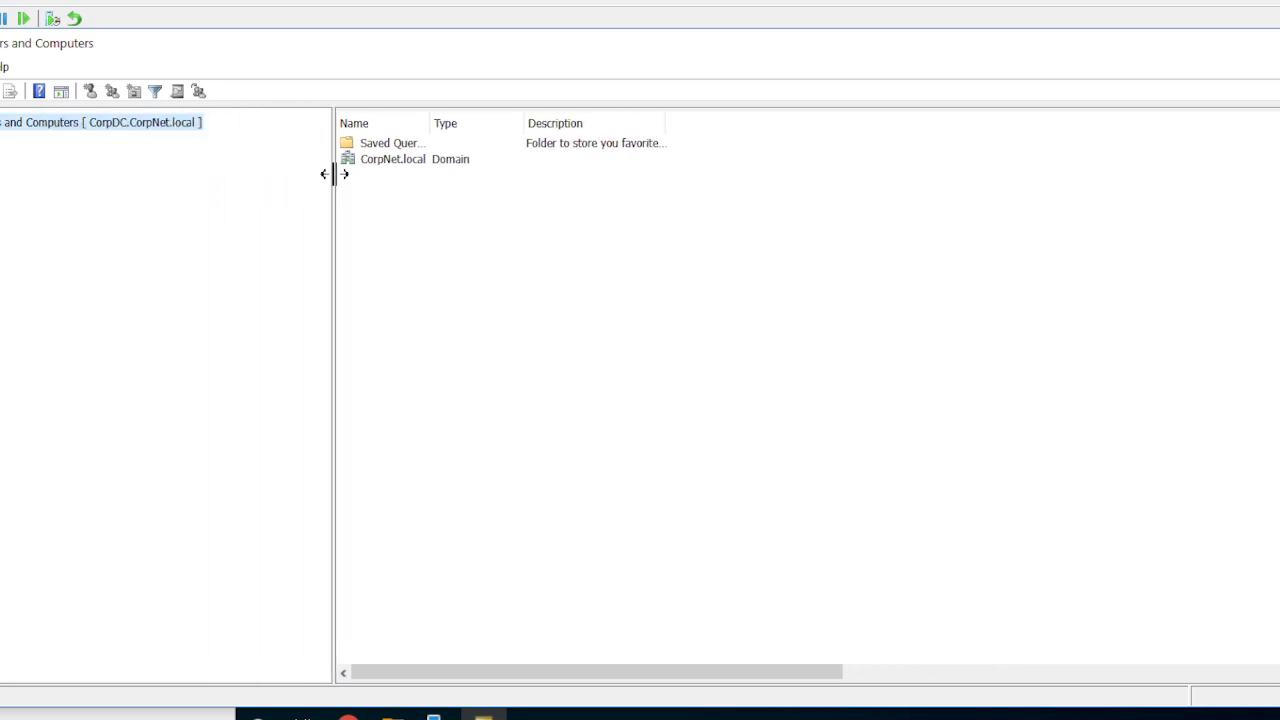
right_click(152, 133)
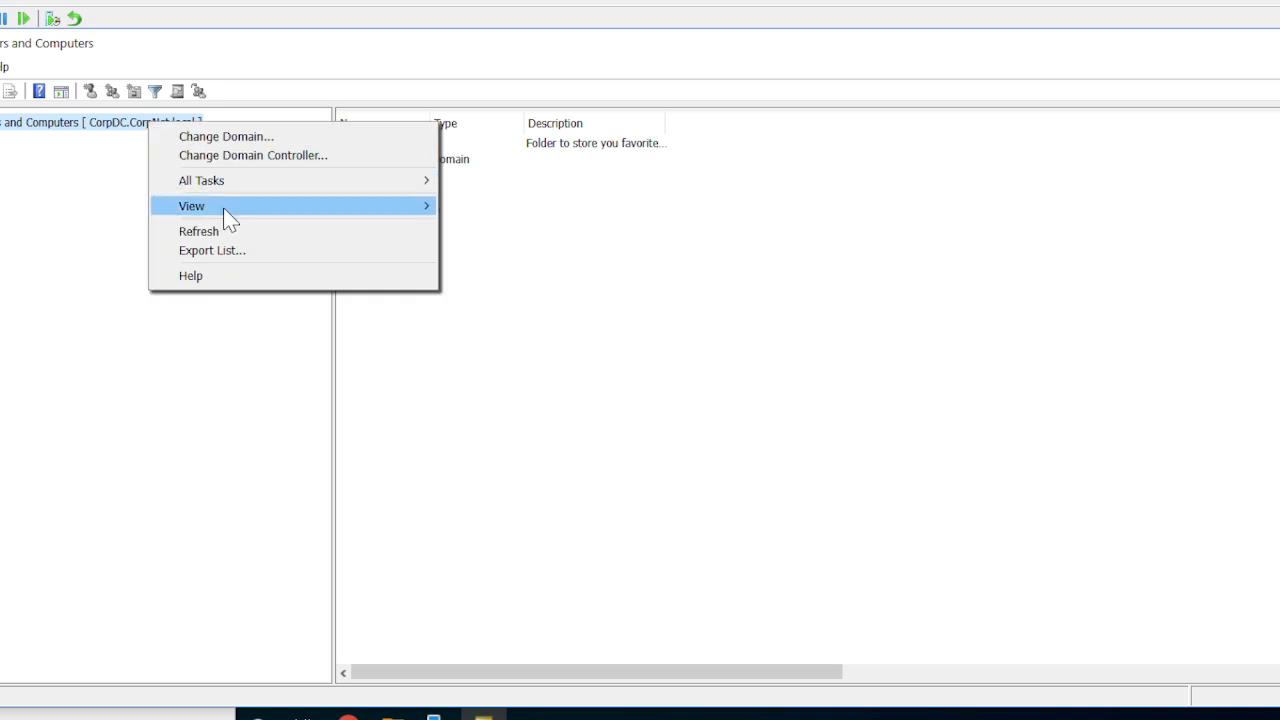
mouse_move(224, 209)
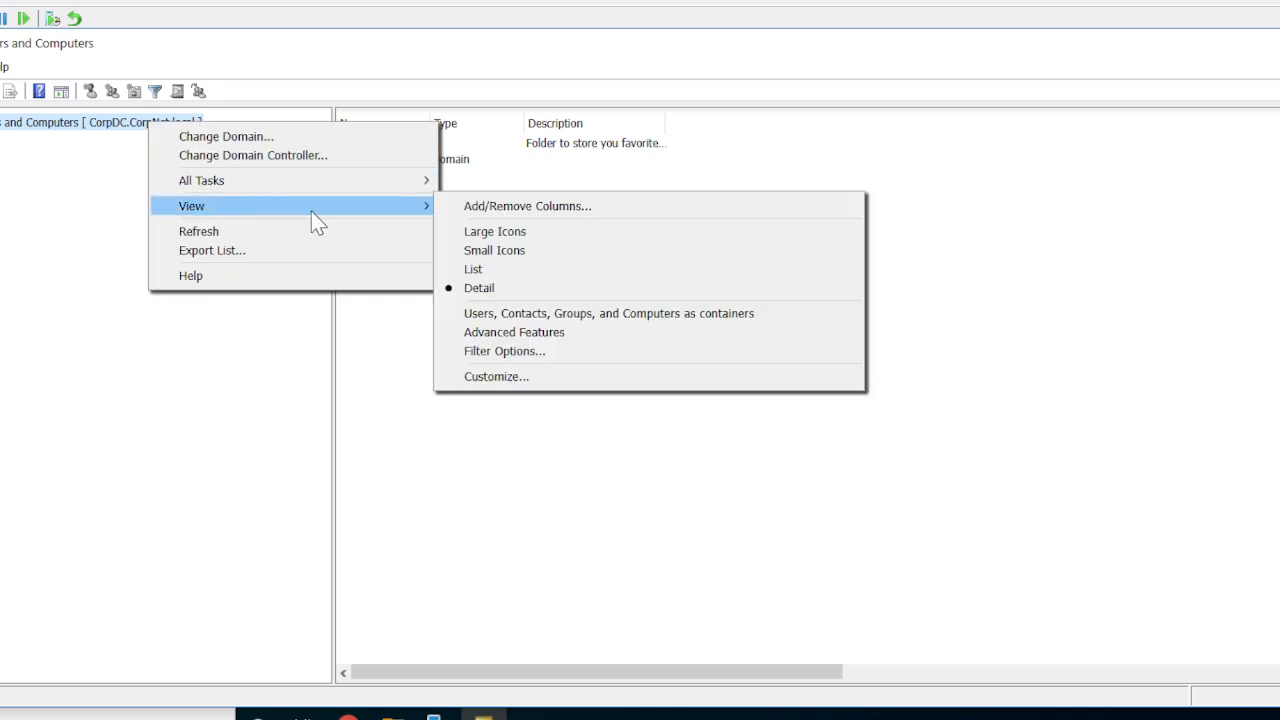
click(492, 333)
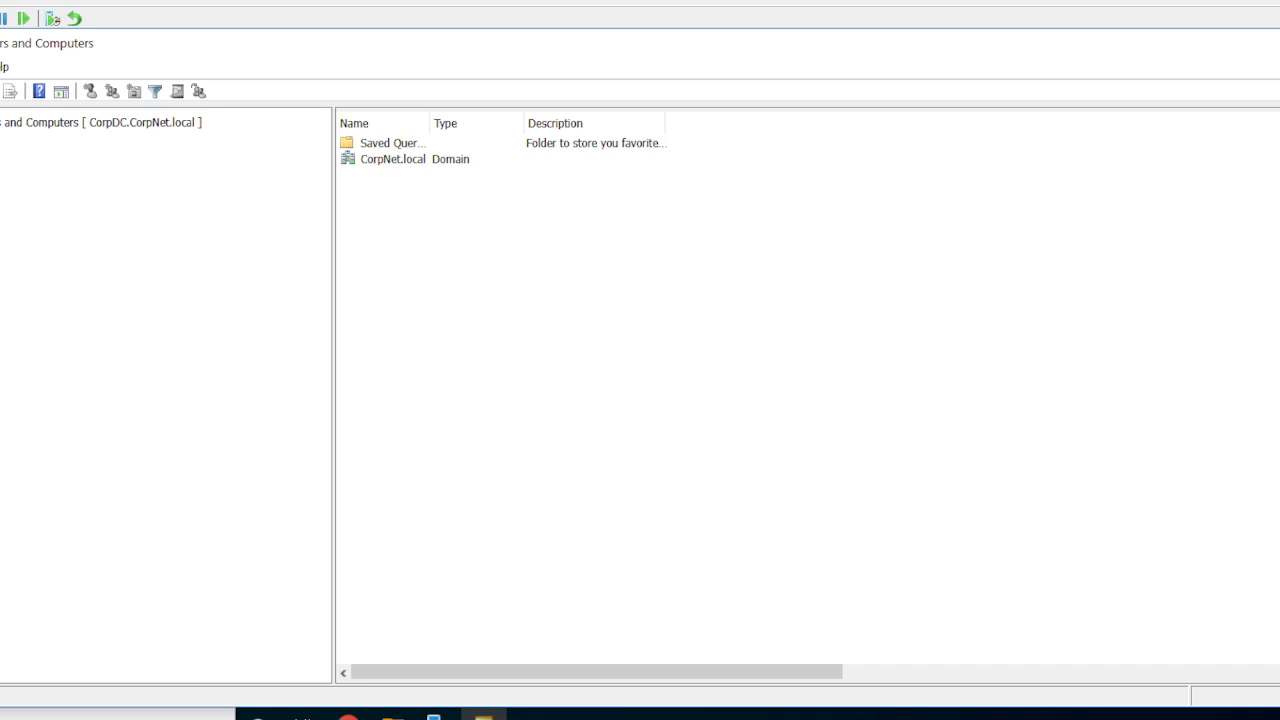
click(43, 124)
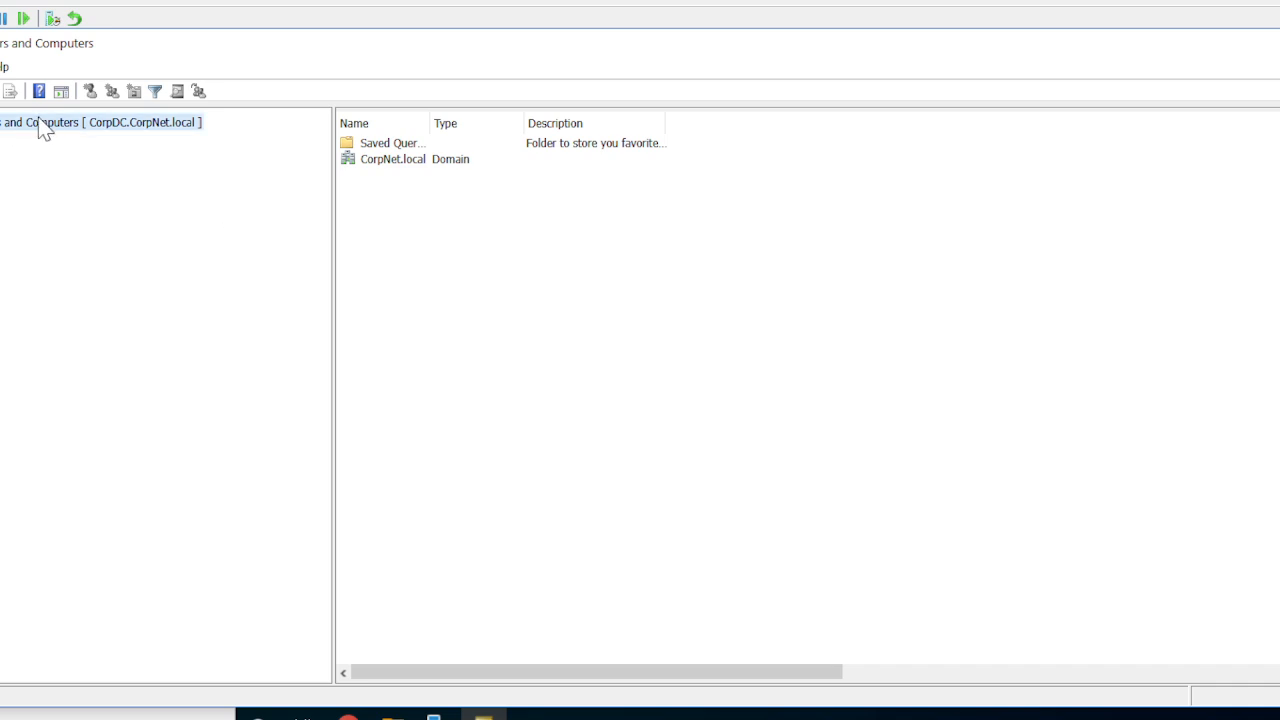
double_click(2, 156)
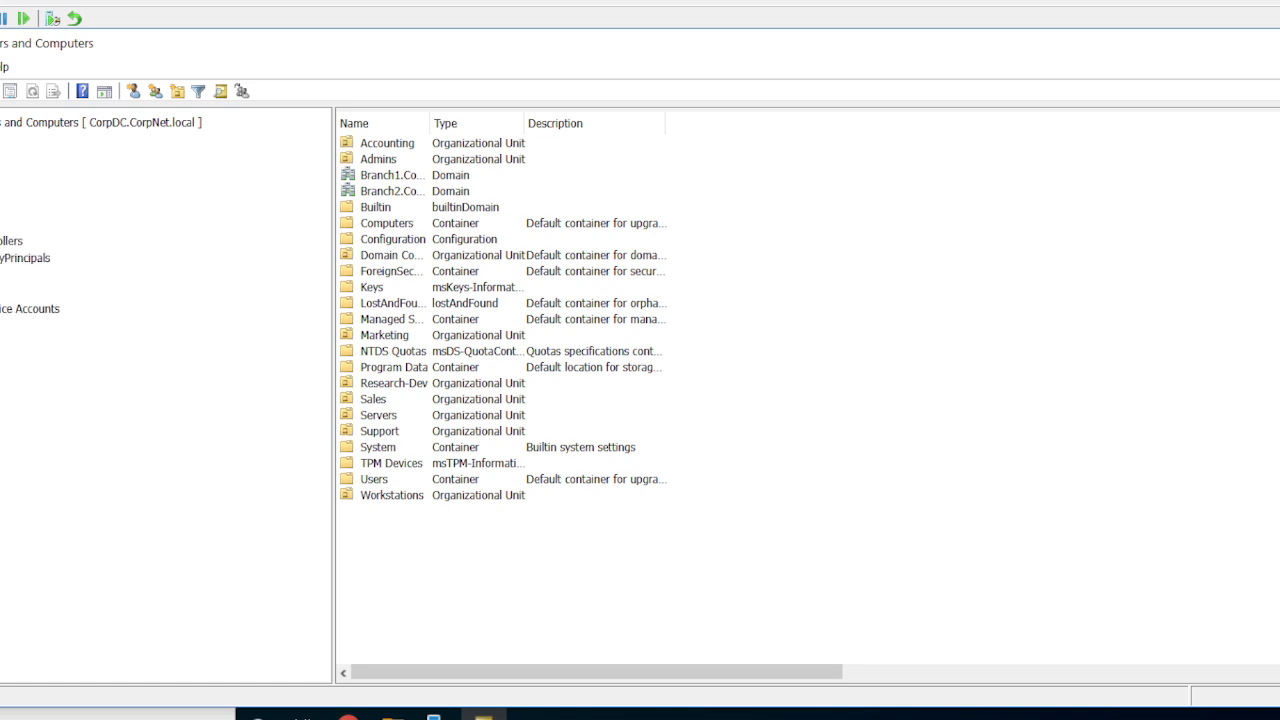
Turn off the Advanced Features view for the console root.
click(141, 124)
right_click(141, 127)
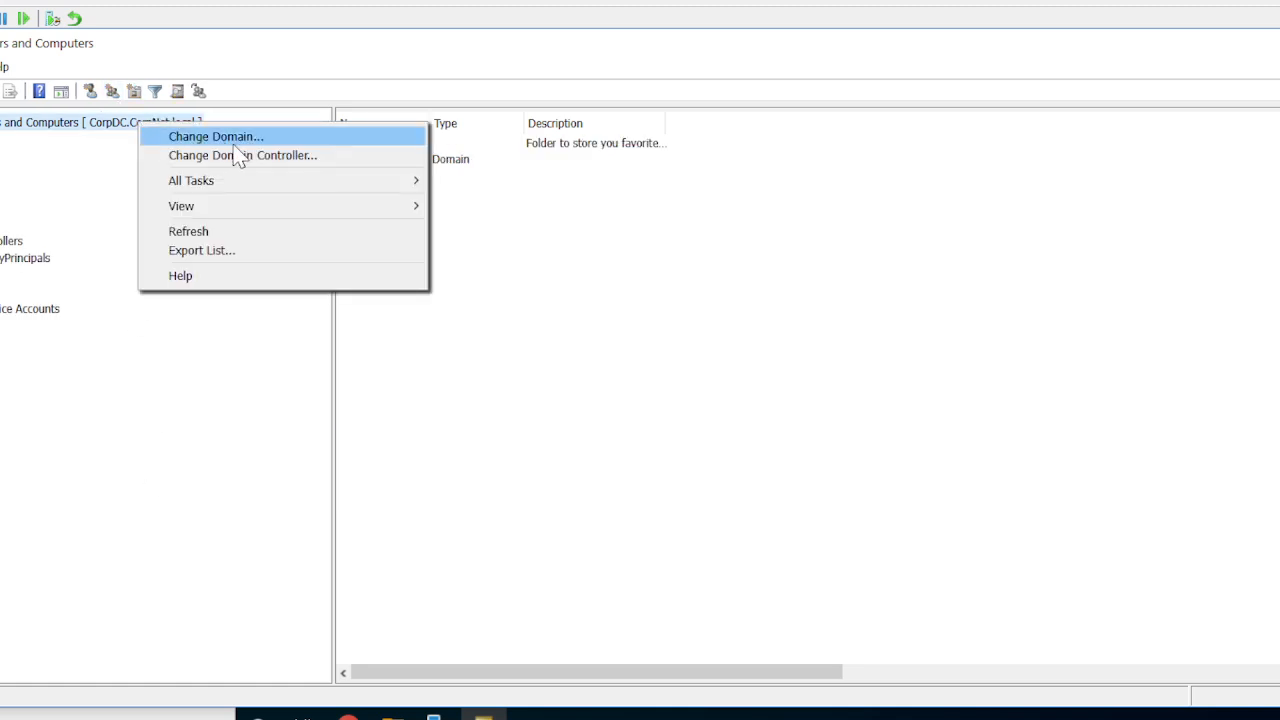
mouse_move(211, 208)
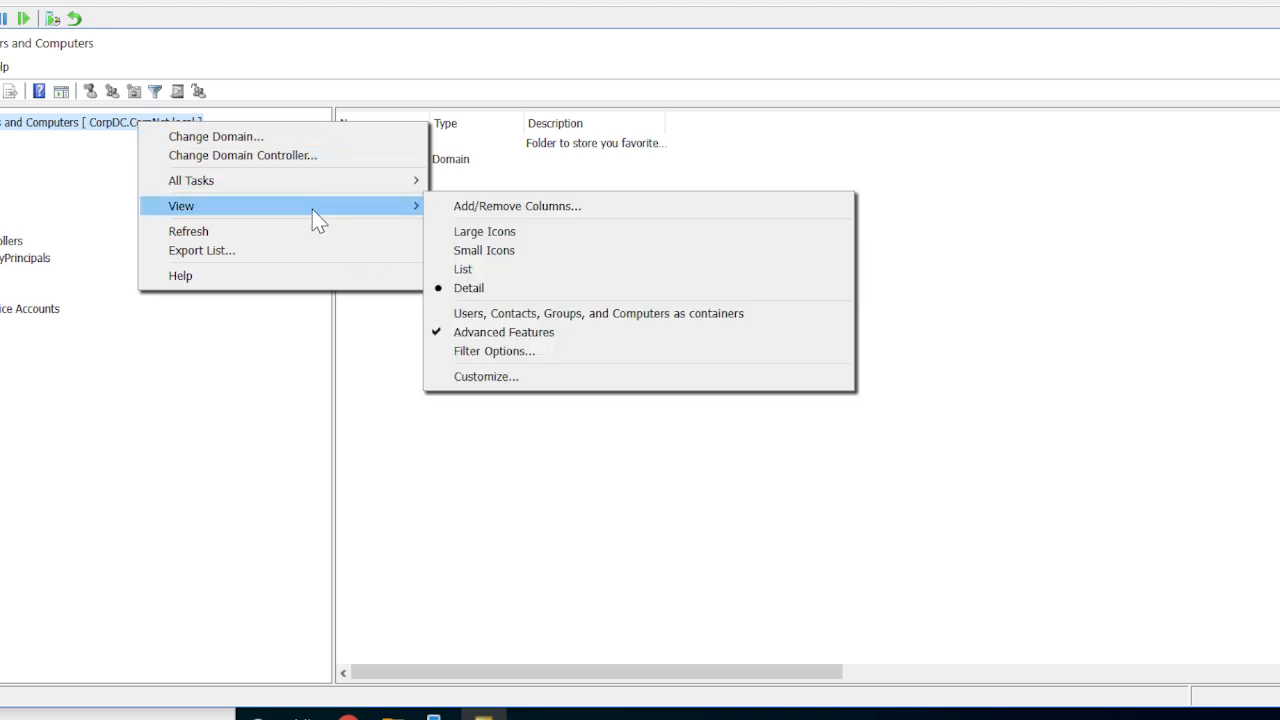
click(515, 332)
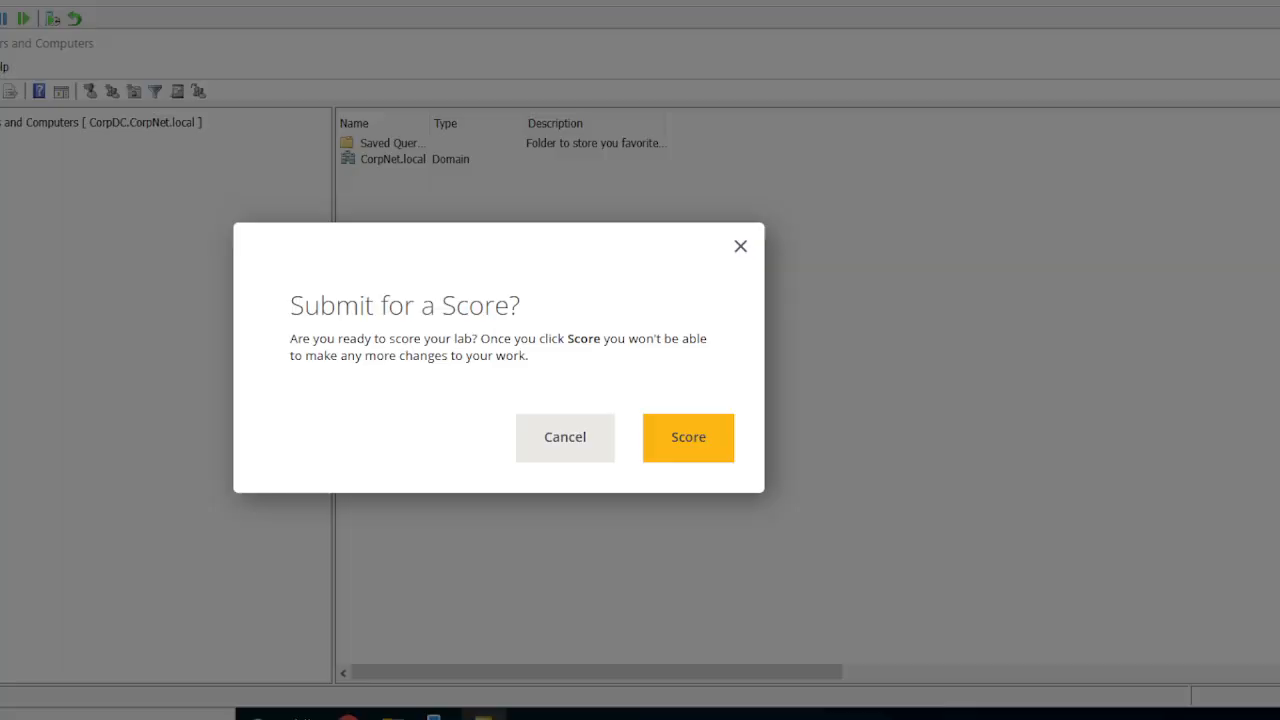
Submit the lab for scoring.
click(697, 437)
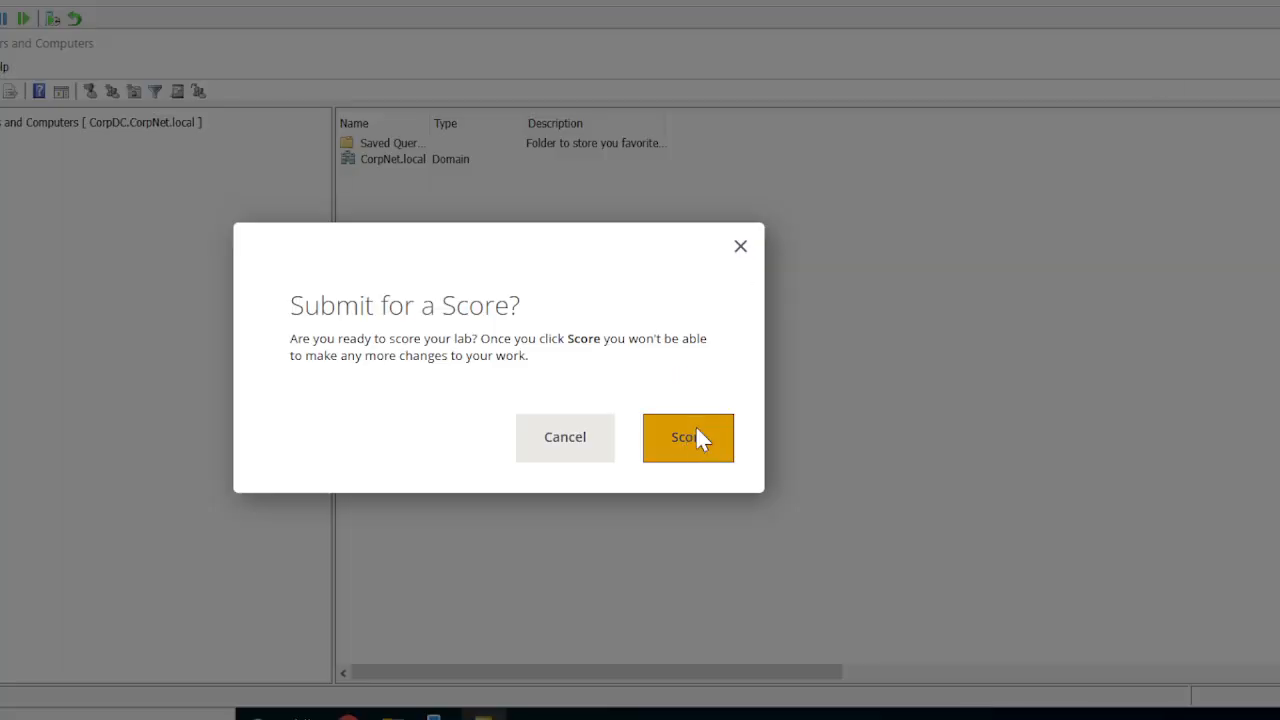